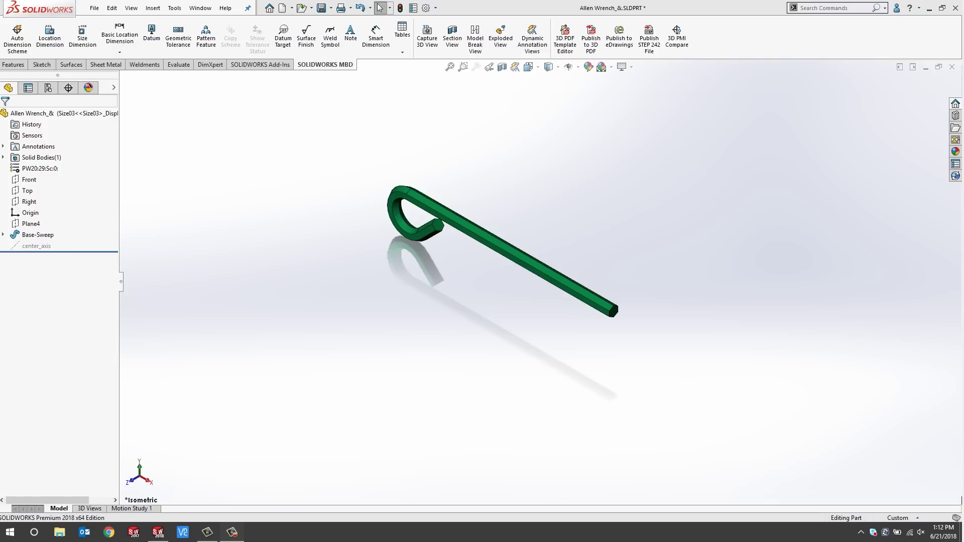
Preview the wrench at Size01 and Size10, then reactivate Size03 and call up the Design Table menu.
click(49, 88)
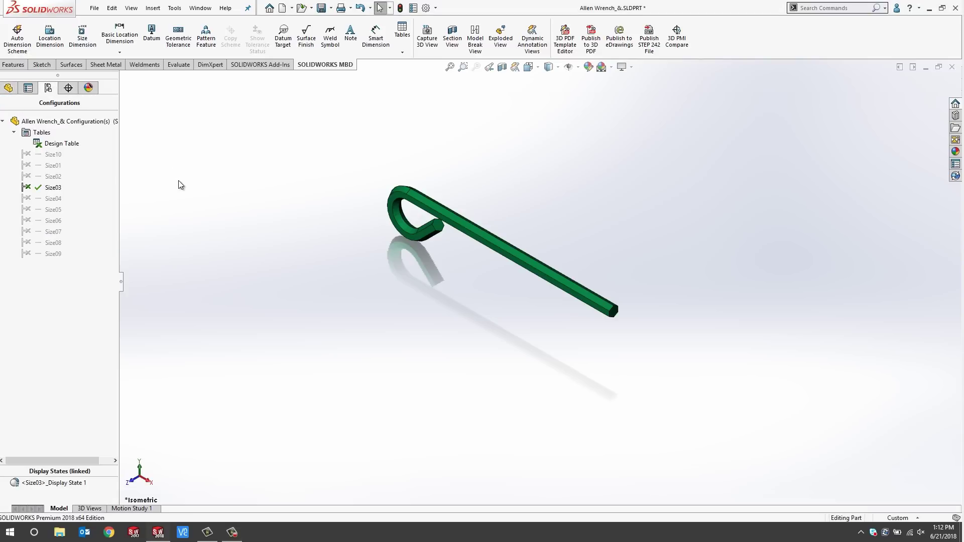
double_click(53, 166)
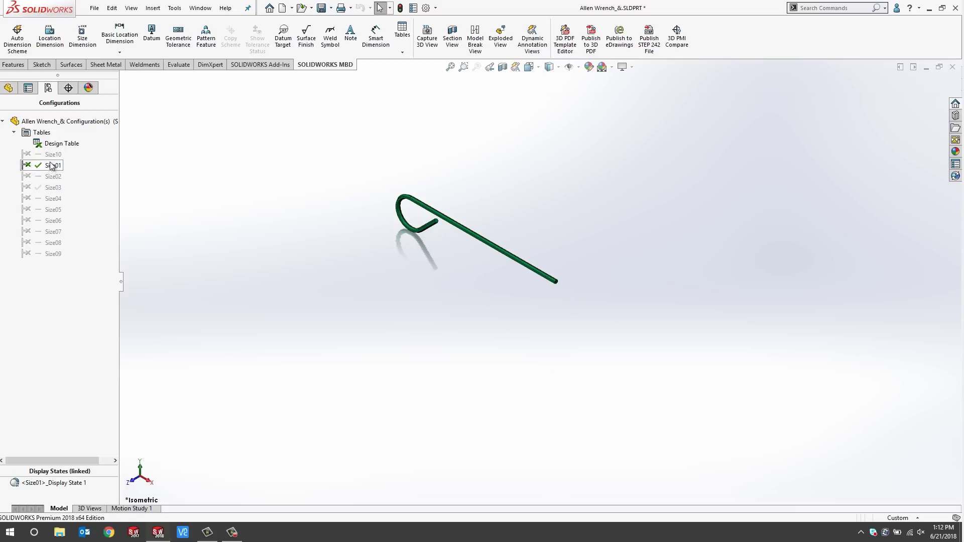
double_click(53, 154)
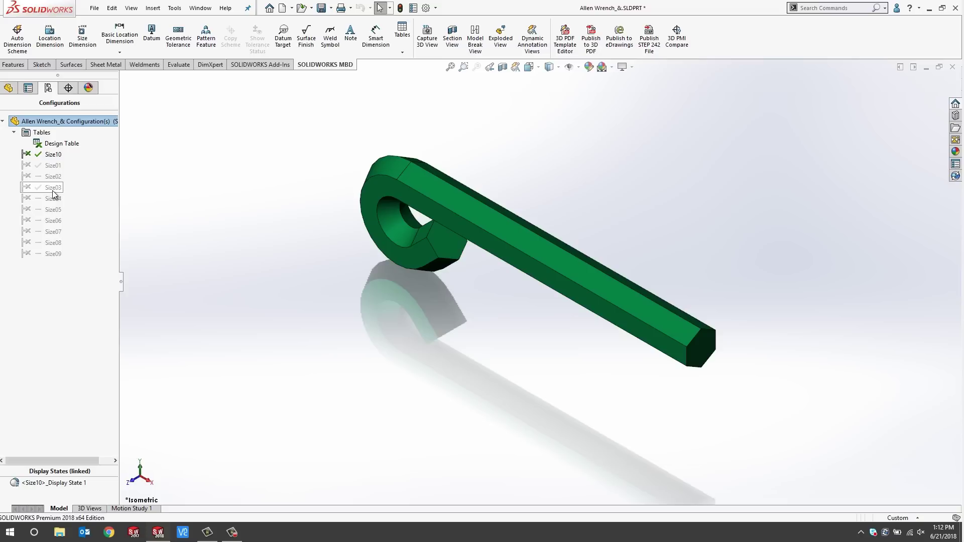
double_click(52, 187)
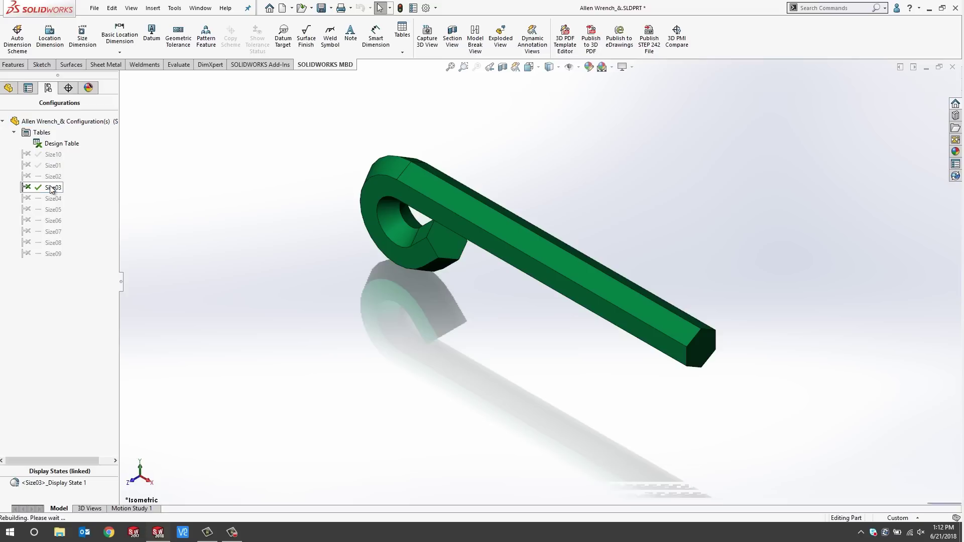
right_click(54, 148)
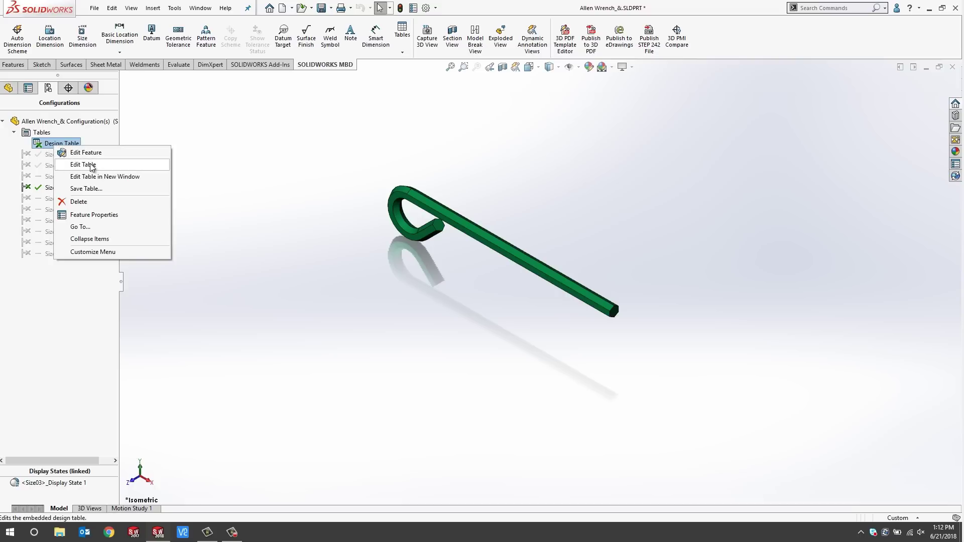
click(60, 166)
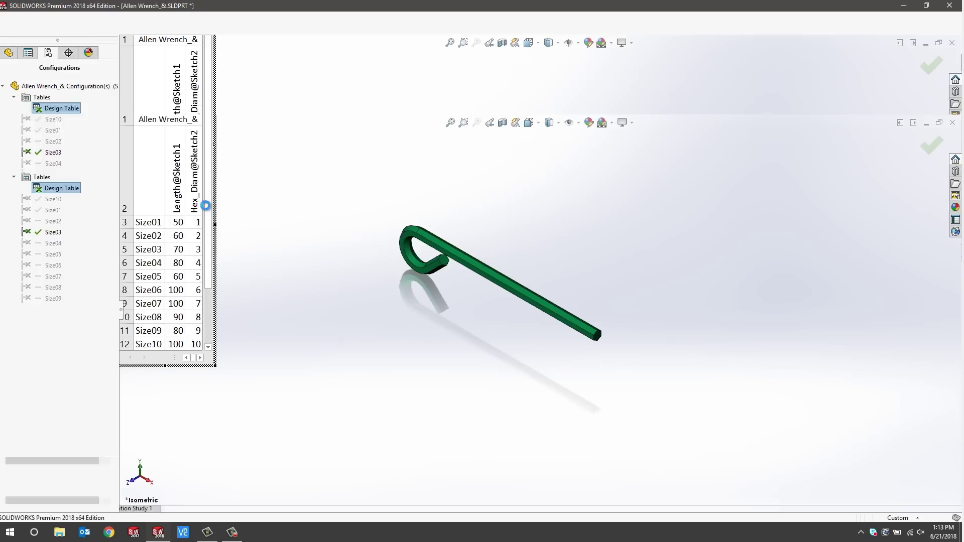
click(301, 253)
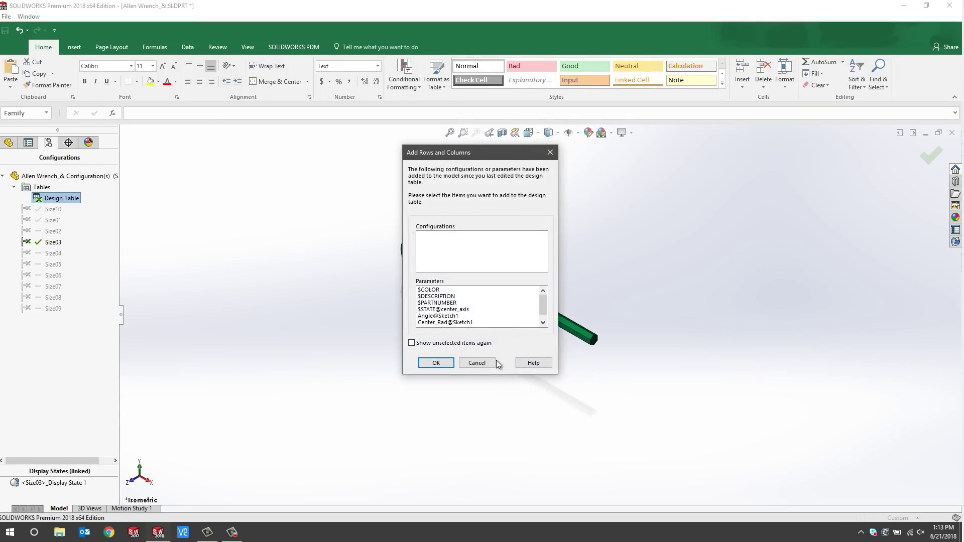
click(491, 362)
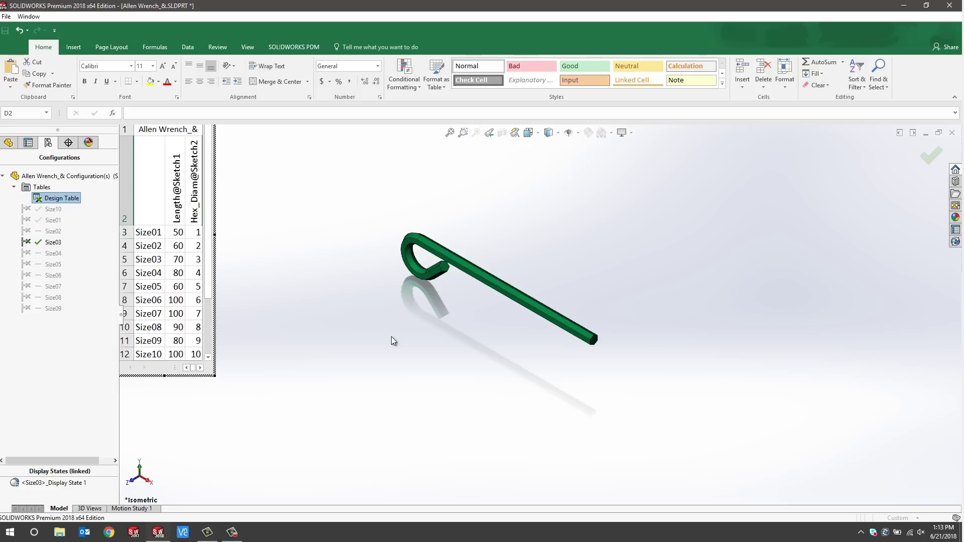
click(366, 322)
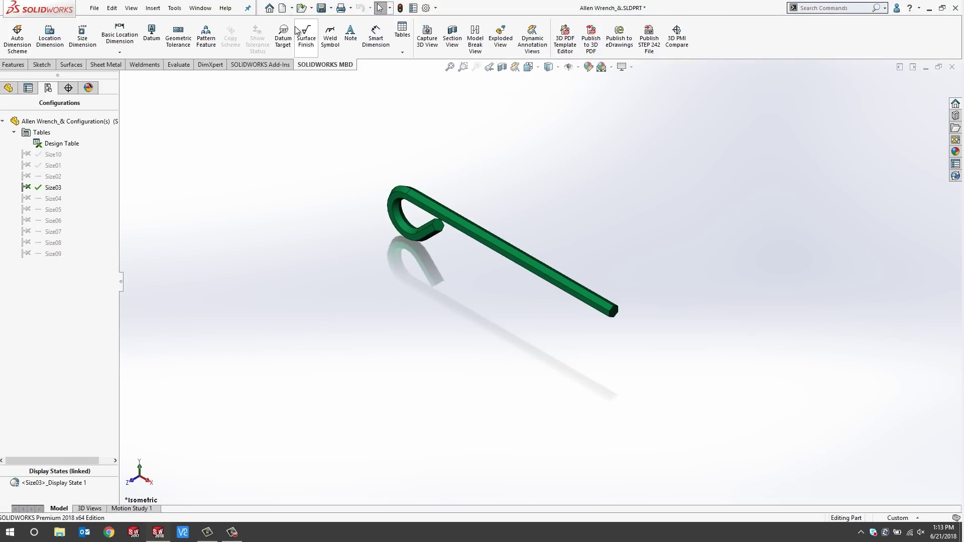
Create a new drawing from the part using the B-size template instead of the existing drawing.
click(291, 8)
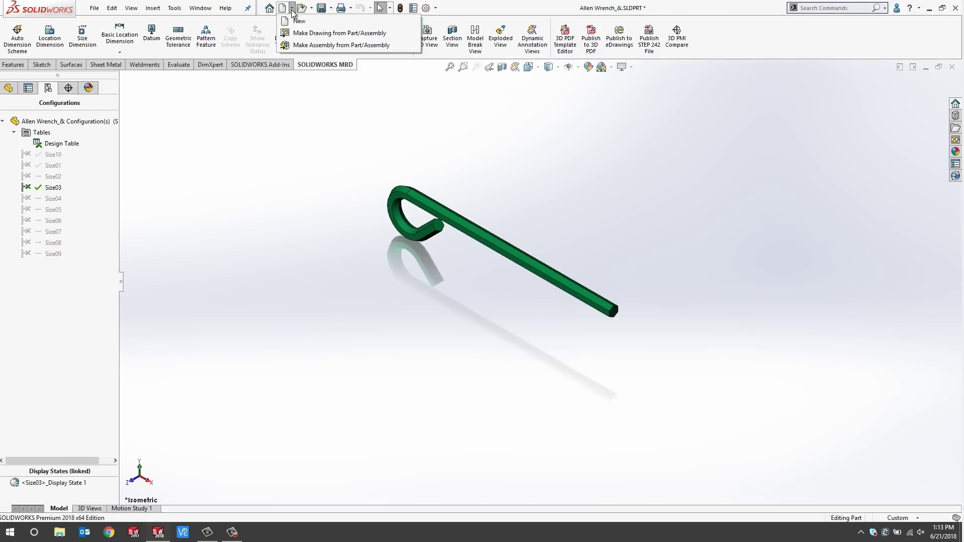
click(302, 38)
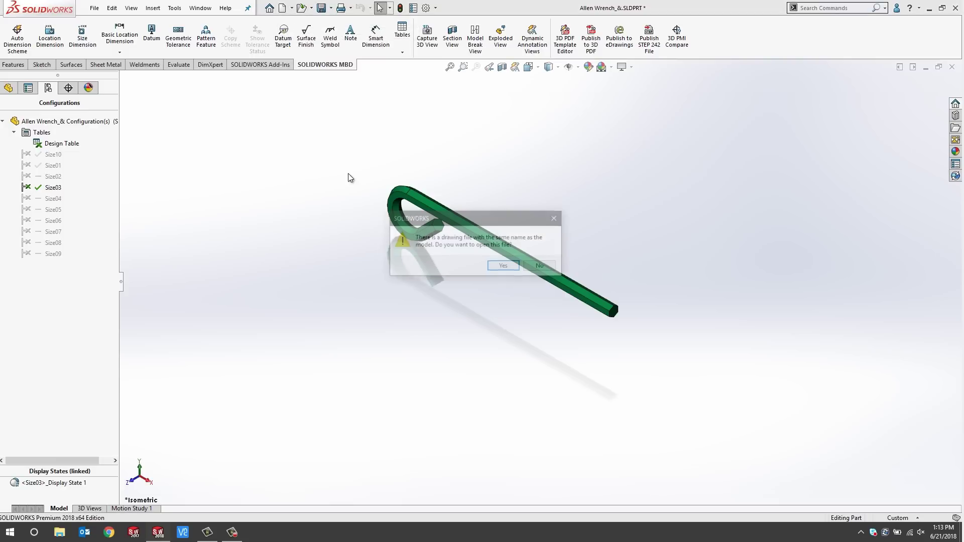
click(550, 270)
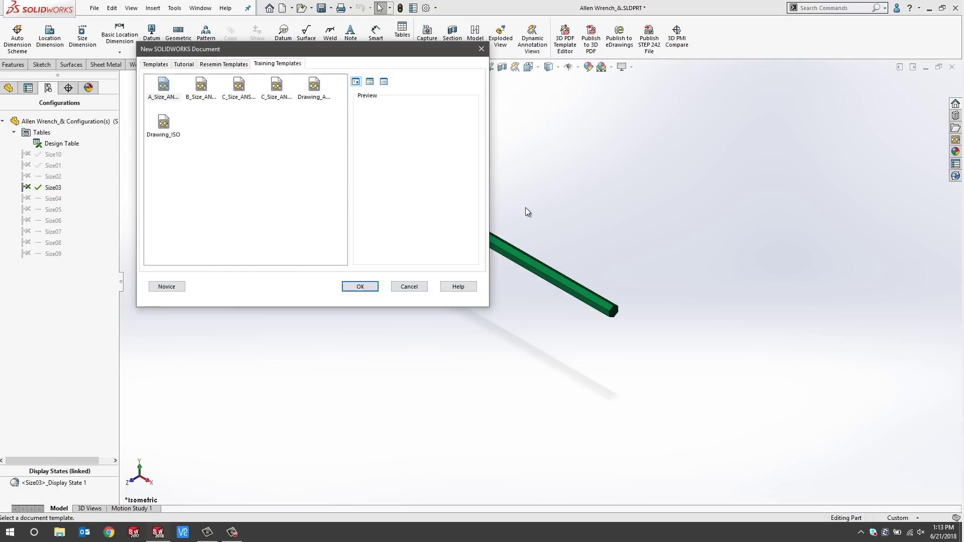
click(199, 85)
click(360, 286)
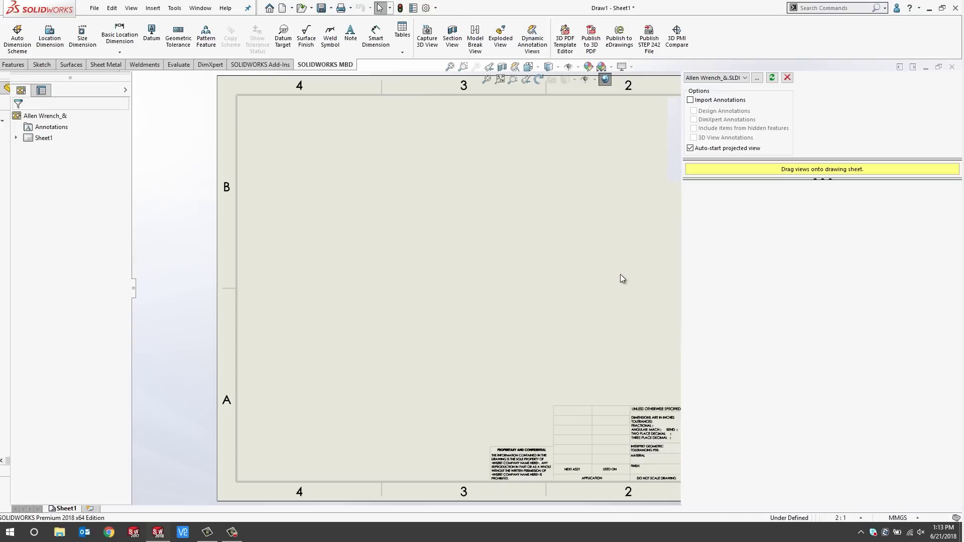
Place the Front view, then projected top, right-side and isometric views on Sheet1.
mouse_move(704, 198)
mouse_down()
mouse_move(500, 281)
mouse_move(491, 330)
mouse_move(500, 331)
mouse_up()
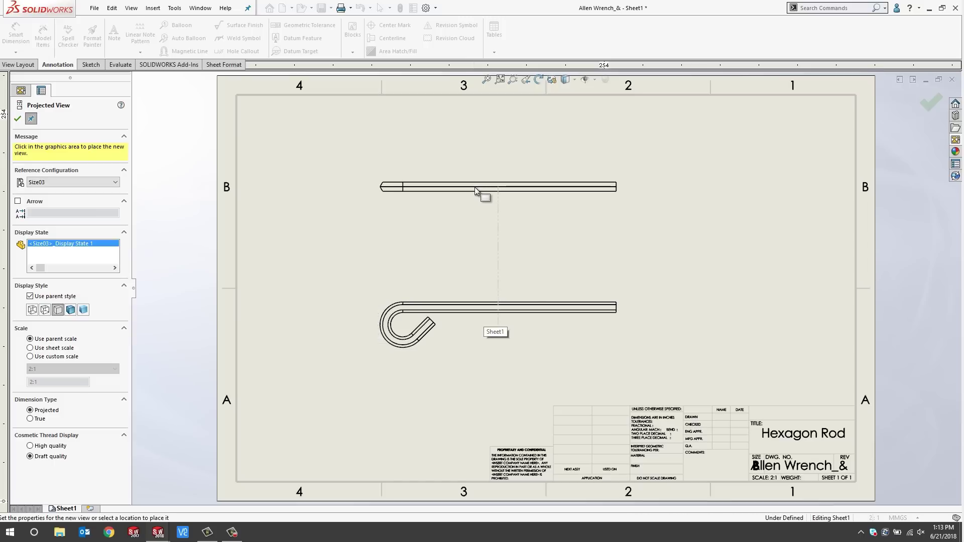
click(479, 191)
click(754, 341)
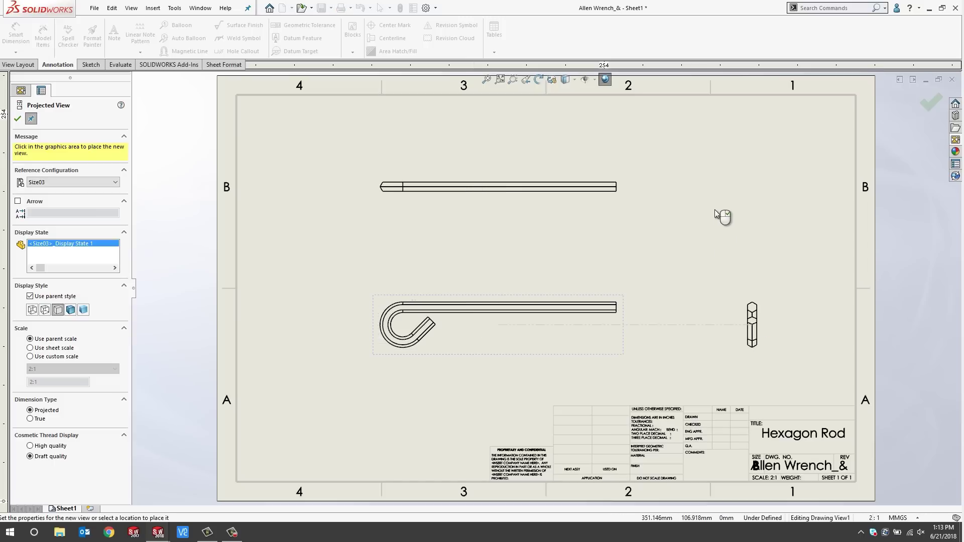
click(743, 188)
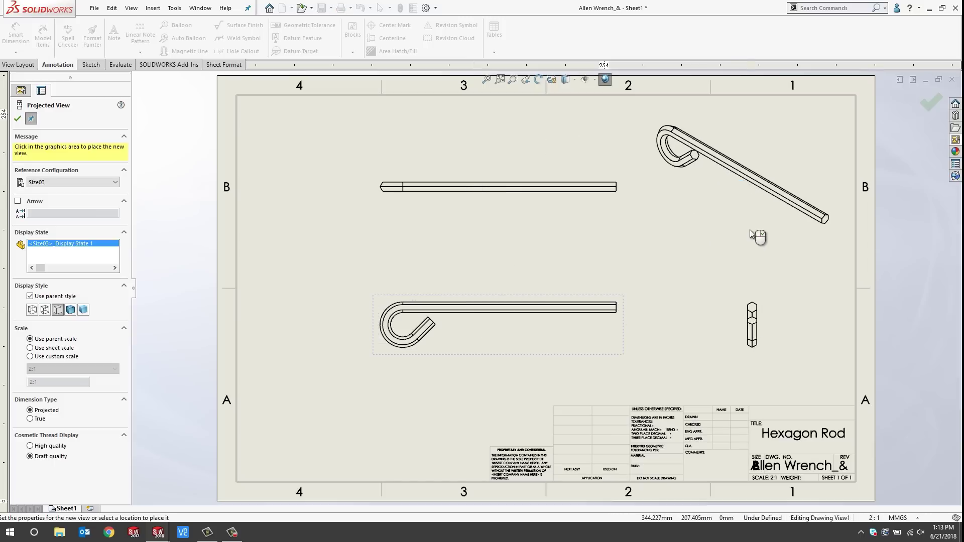
key(Escape)
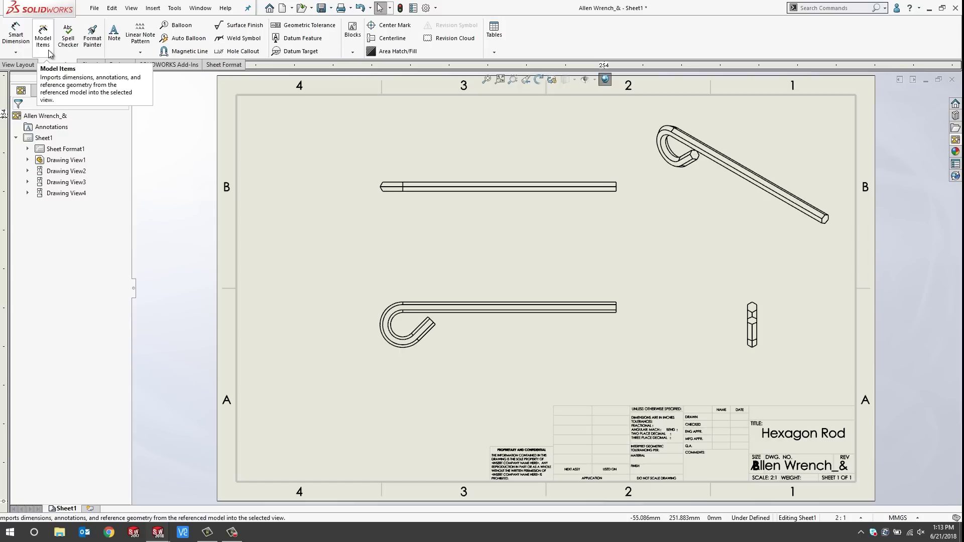
Import entire-model dimensions (70, 3, 45°, R4, 2) and move the 2 below the bent end.
click(43, 41)
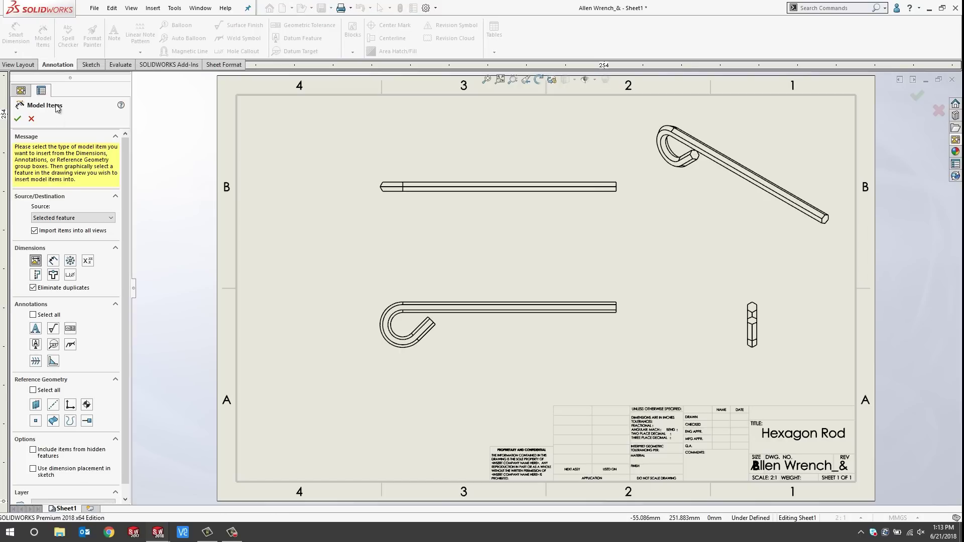
click(63, 217)
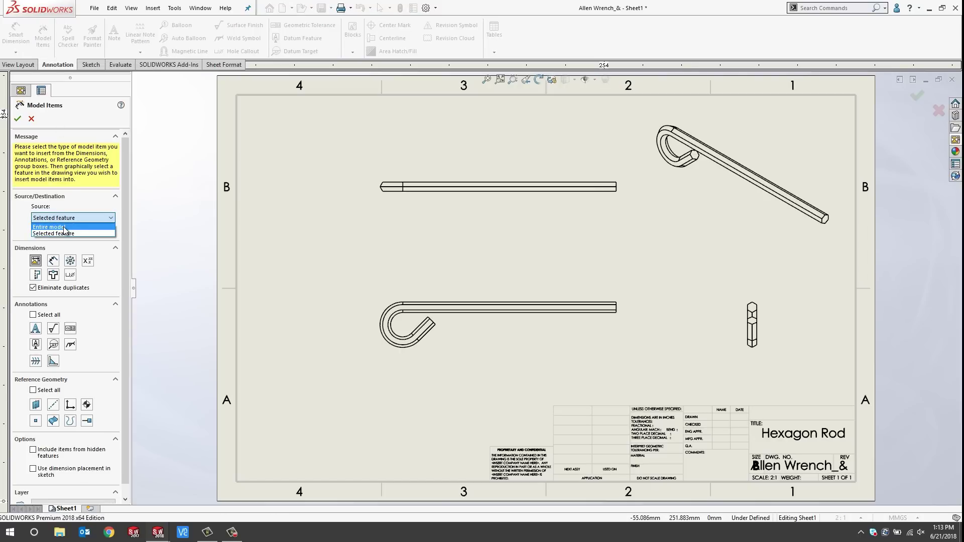
click(64, 227)
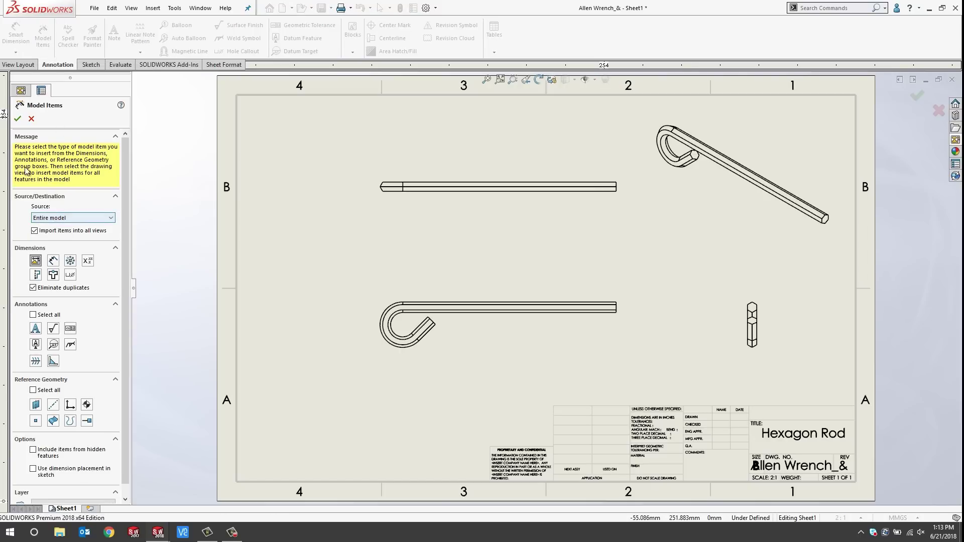
click(18, 117)
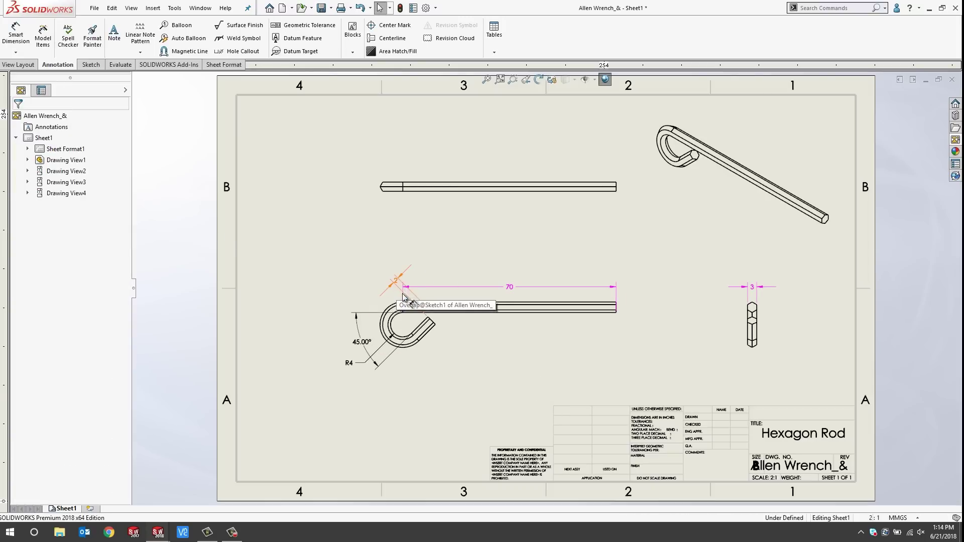
mouse_move(398, 287)
mouse_down()
mouse_move(458, 362)
mouse_move(441, 364)
mouse_up()
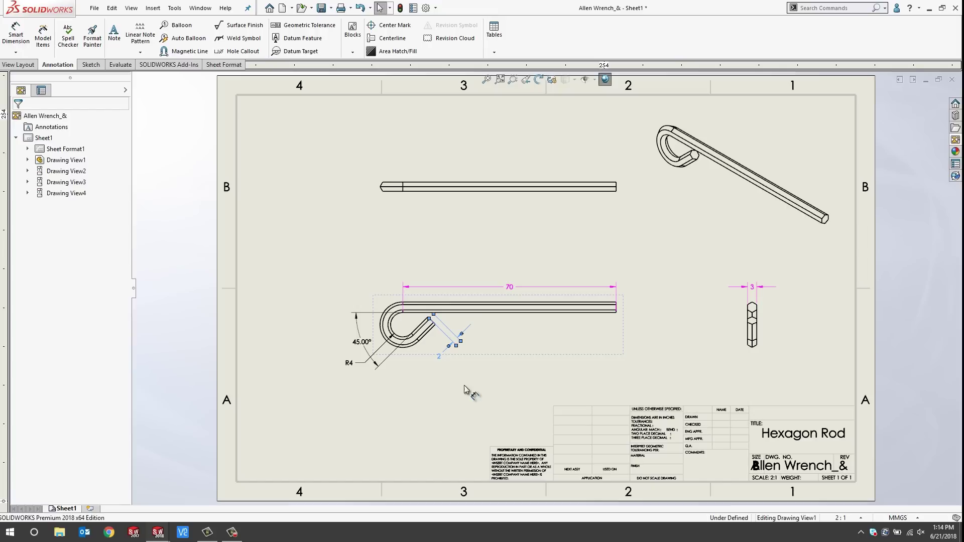
click(671, 388)
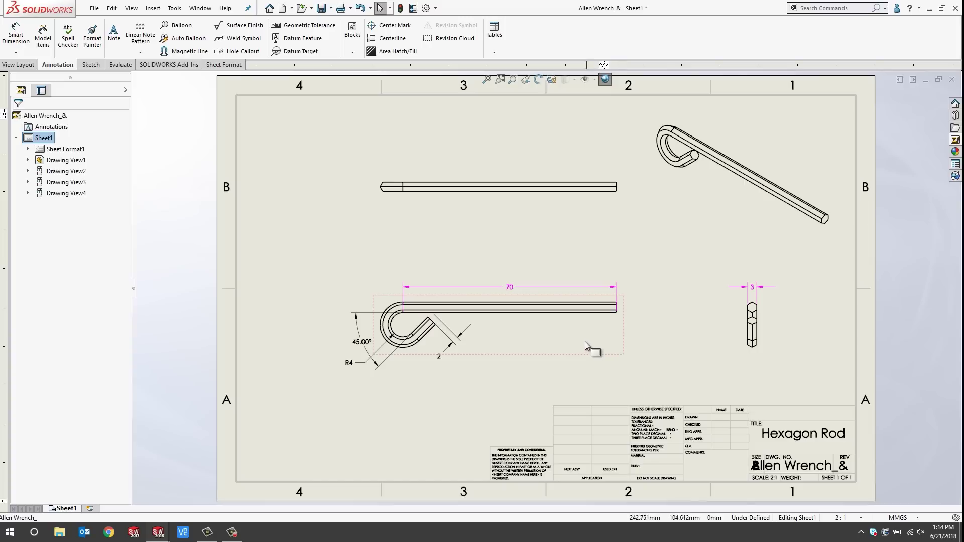
click(492, 305)
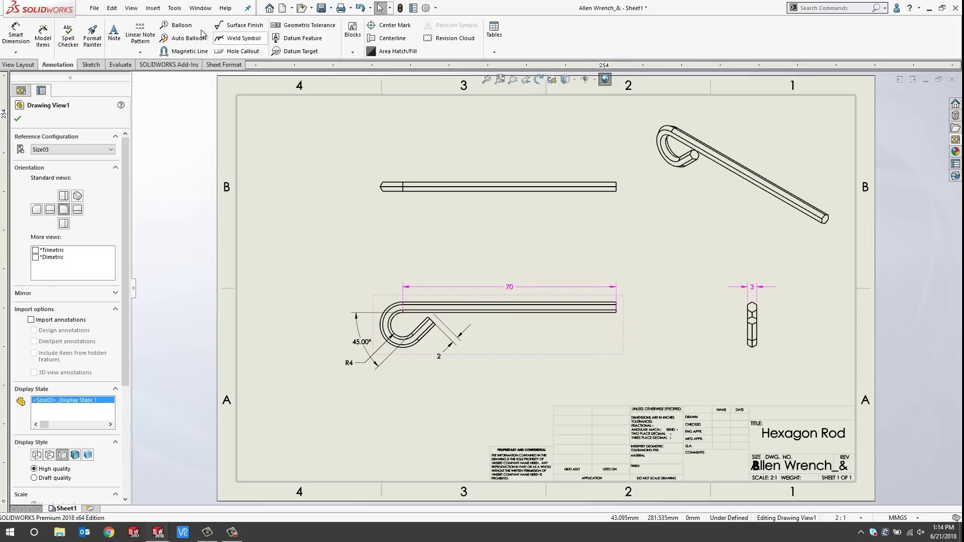
Insert the design table into the sheet's upper left and delete the leftover copy outside it.
click(158, 10)
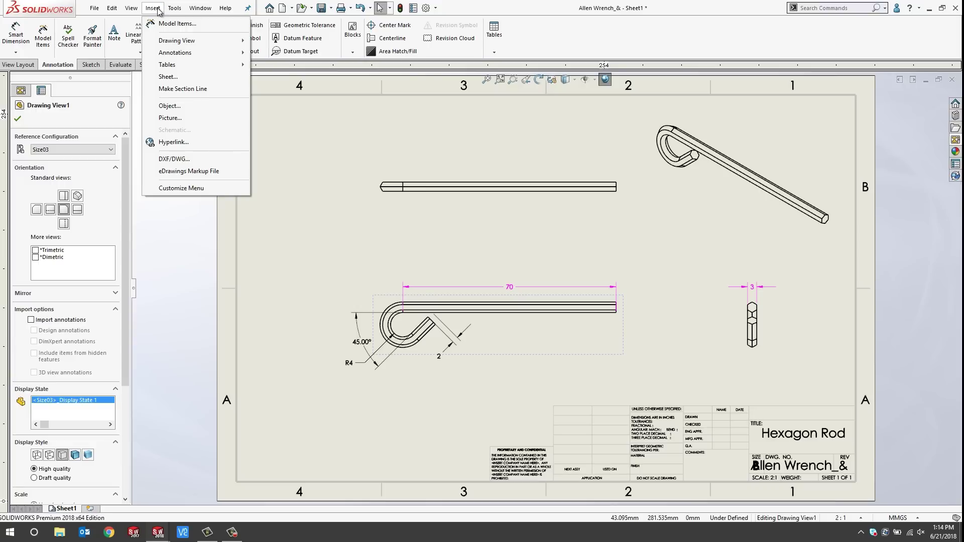
mouse_move(168, 69)
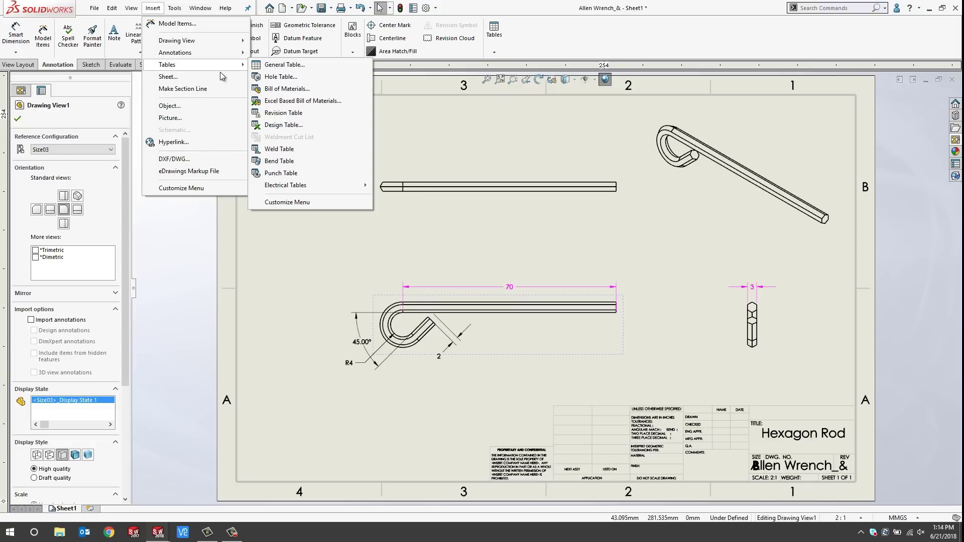
click(300, 127)
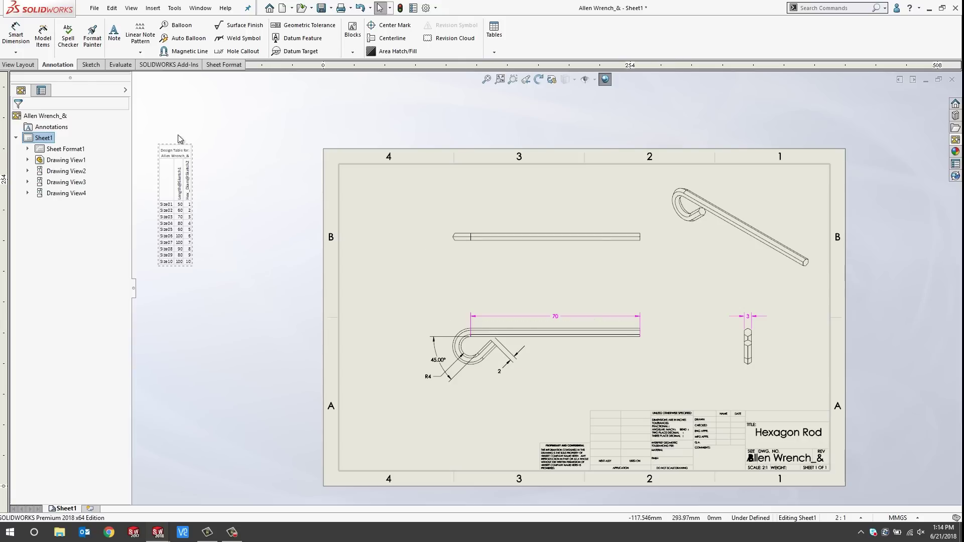
drag(174, 153, 353, 170)
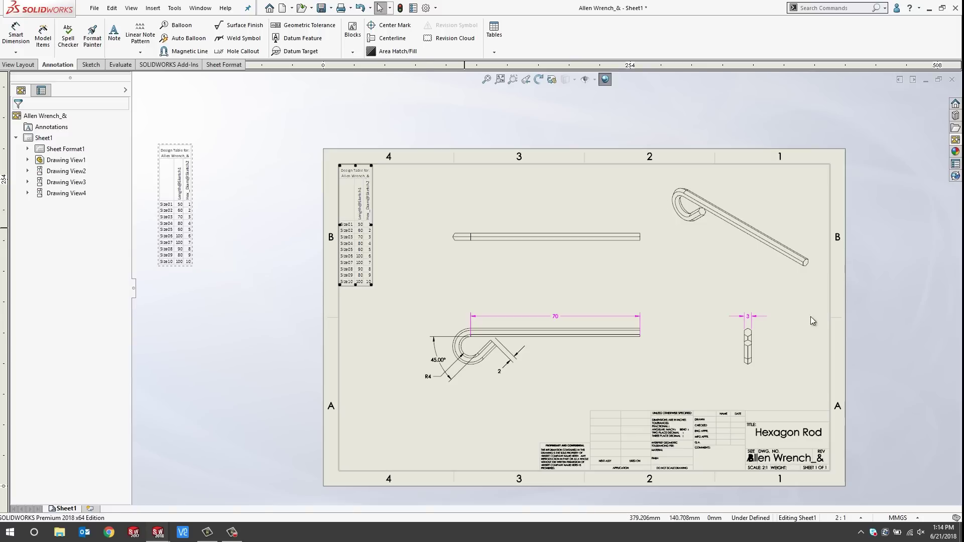
click(163, 192)
key(Delete)
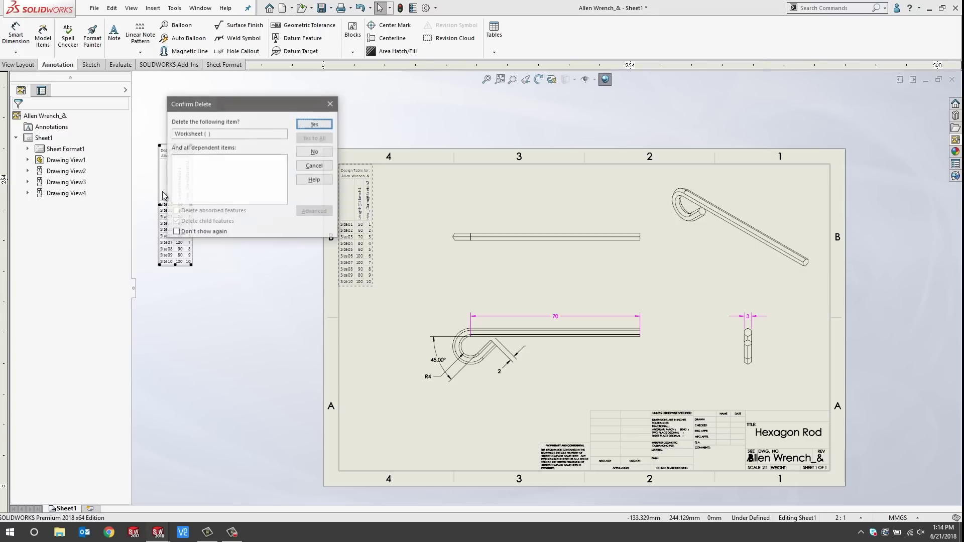
click(307, 128)
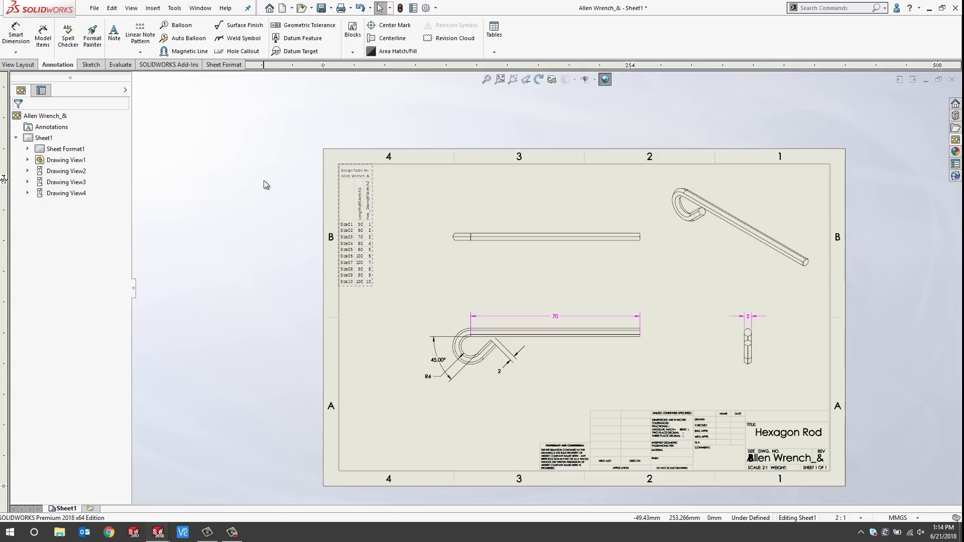
Zoom in to inspect the Size01–Size10 Length and Hex_Diam table, then pan back to the whole sheet.
scroll(656, 370, down, 2)
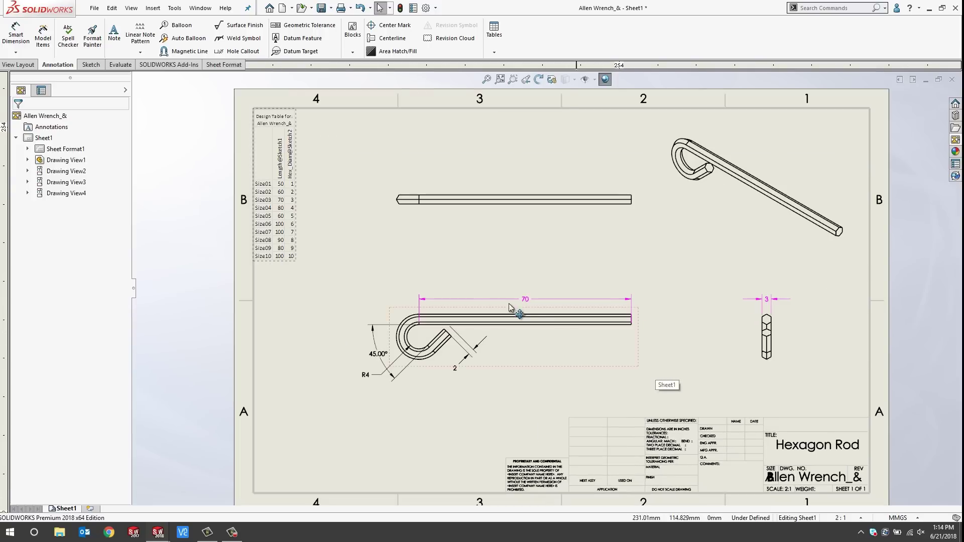
scroll(322, 193, down, 3)
scroll(323, 193, down, 1)
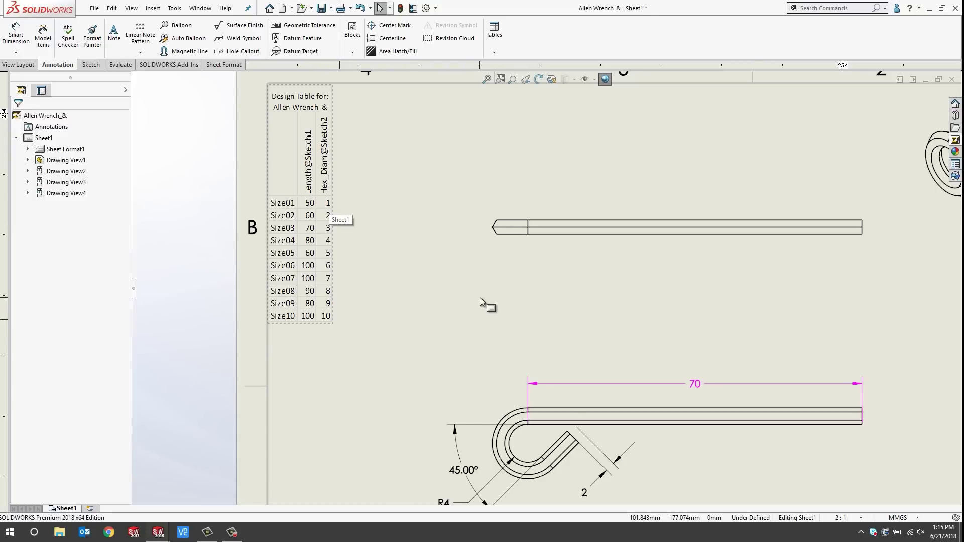
scroll(480, 298, up, 2)
mouse_move(491, 297)
ctrl+middle_down()
mouse_move(383, 267)
mouse_move(337, 240)
ctrl+middle_up()
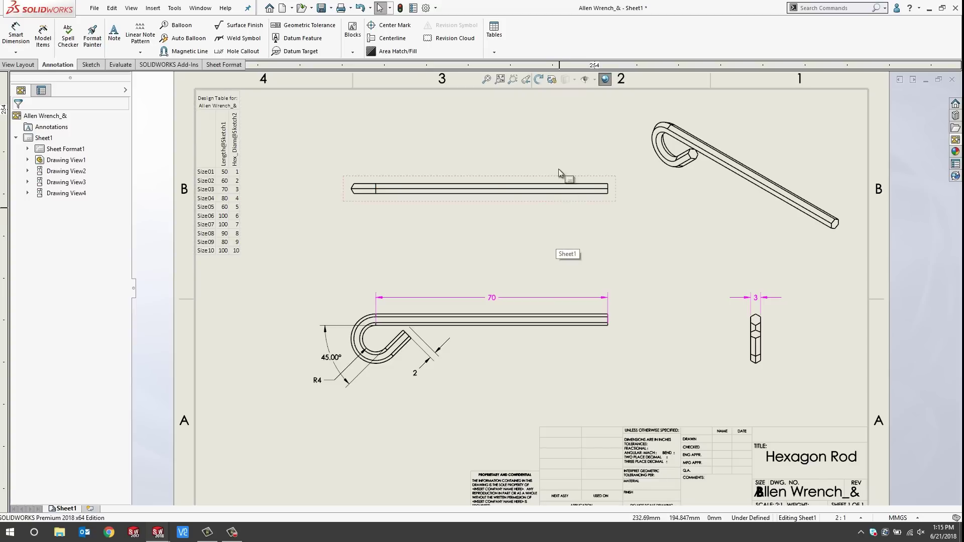
Turn on View Dimension Names, shift the Hex_Diam dimension left, and fit the sheet.
click(595, 80)
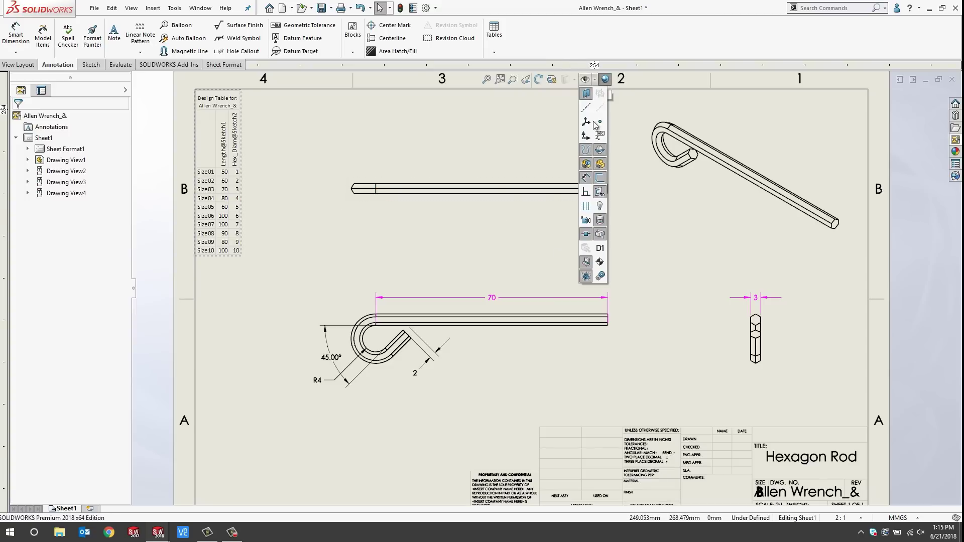
click(602, 252)
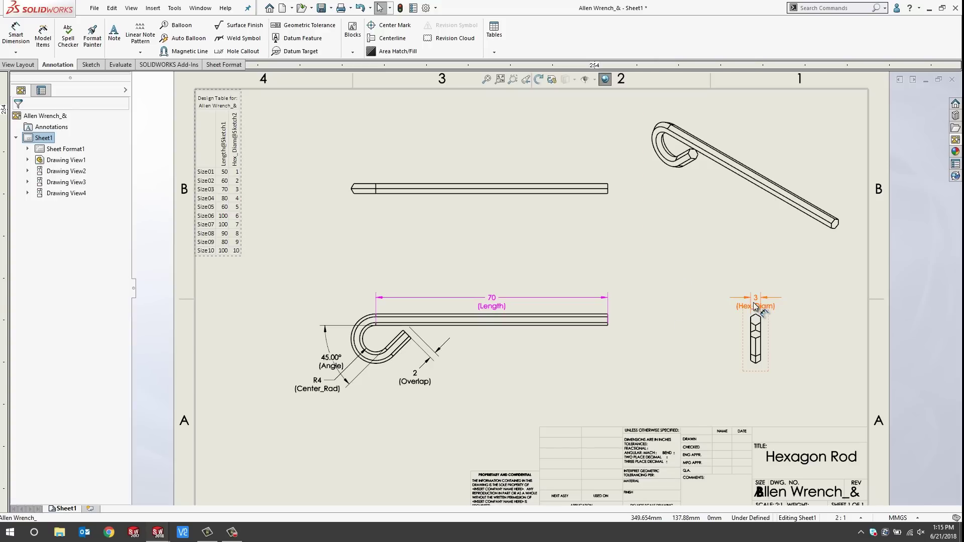
click(726, 304)
drag(725, 304, 696, 304)
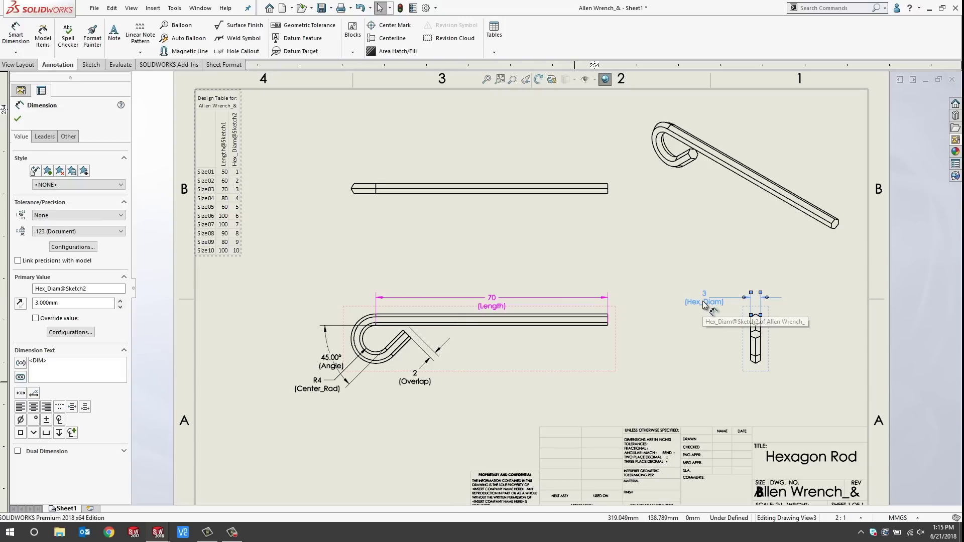
click(579, 242)
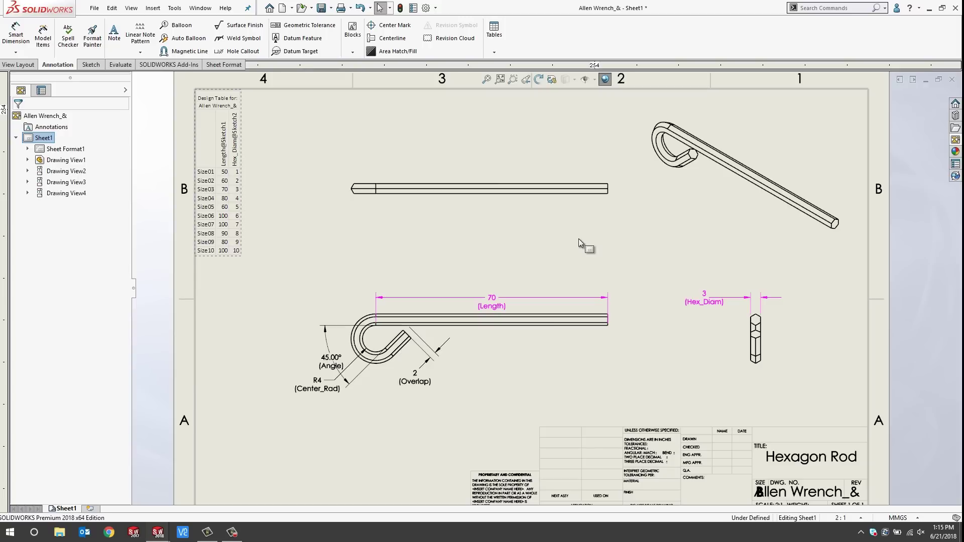
key(f)
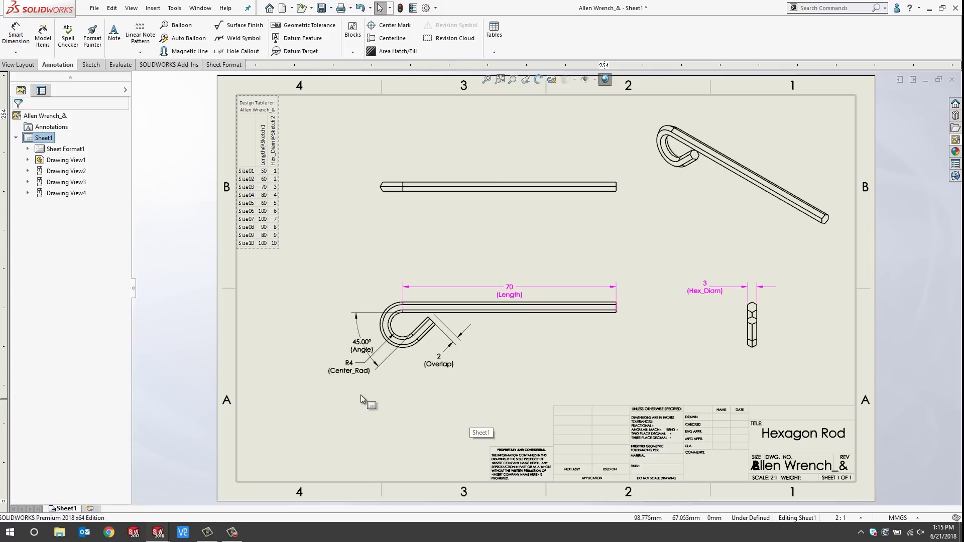
Add Sheet2 and place a single front view of the wrench from the View Palette.
click(91, 508)
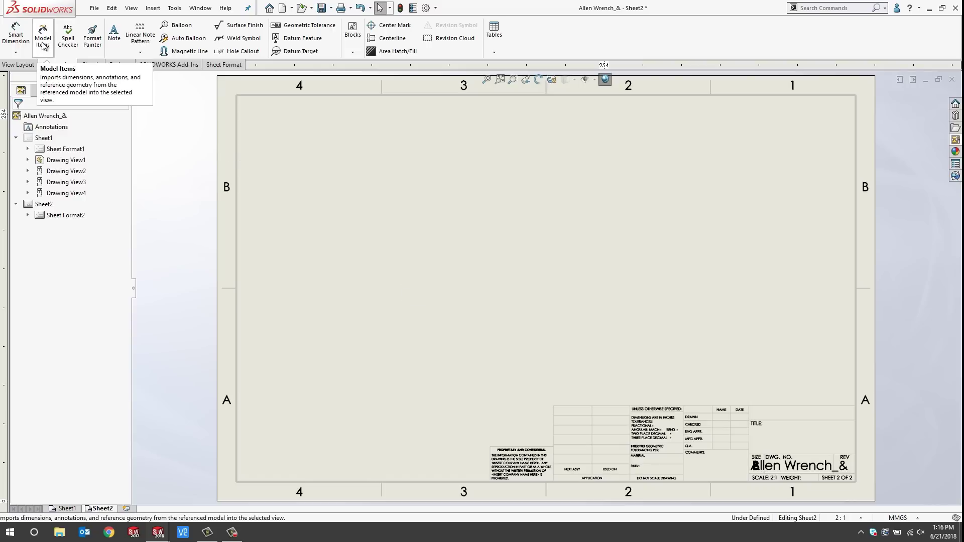
click(956, 140)
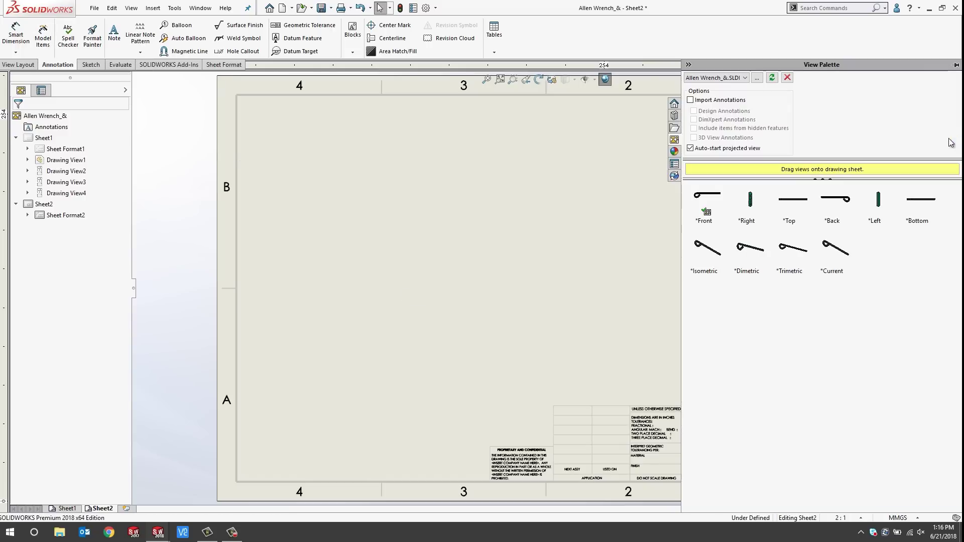
drag(708, 190, 407, 211)
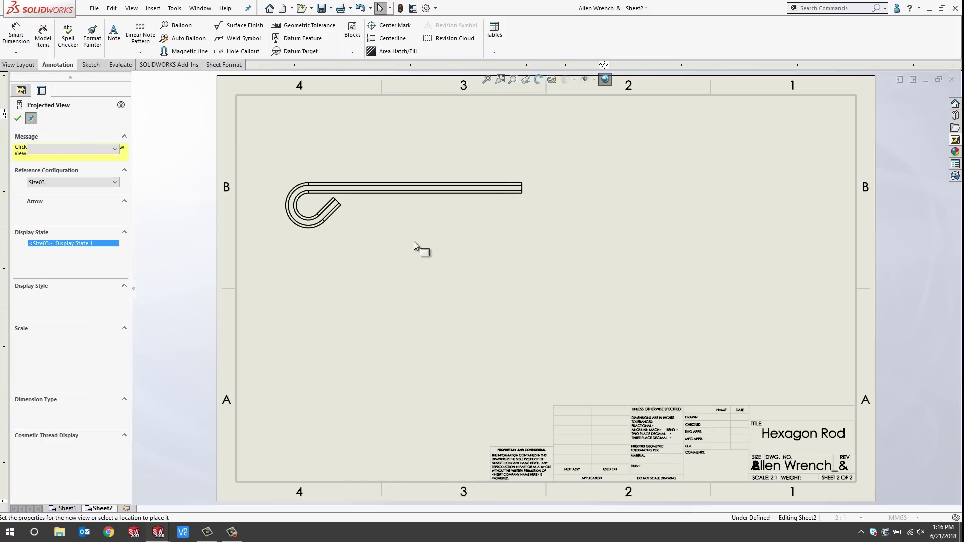
key(Escape)
Set the front view to a custom 1:2 scale and move it toward the upper left.
click(405, 226)
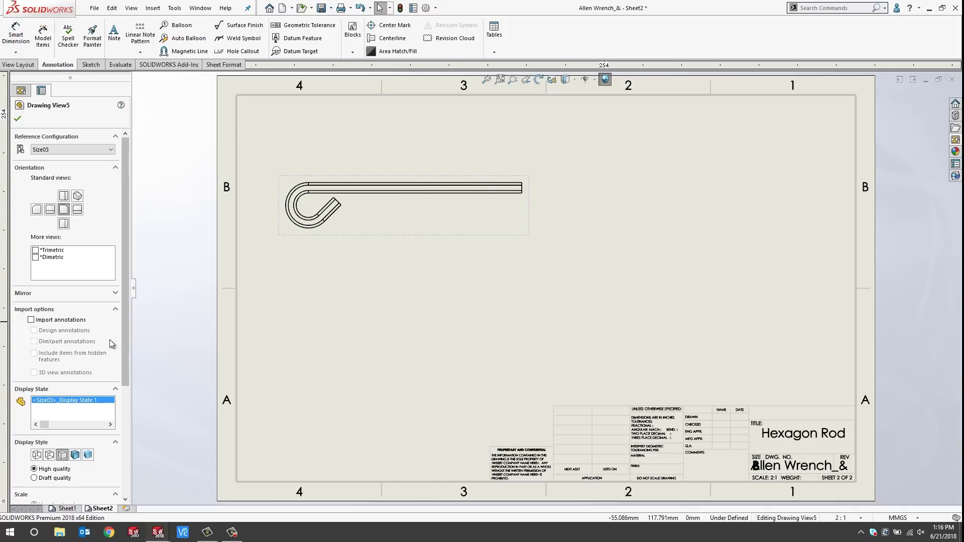
drag(128, 321, 129, 437)
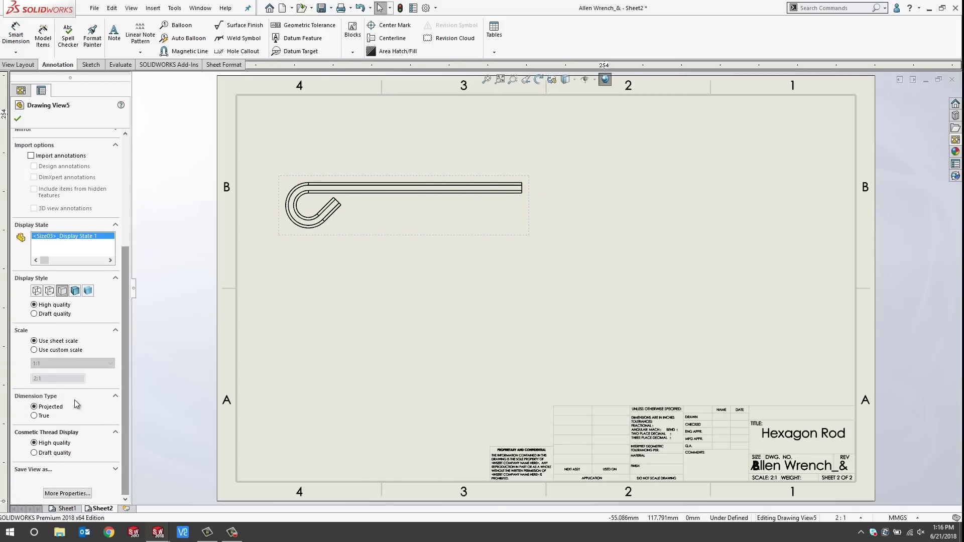
click(58, 350)
click(58, 363)
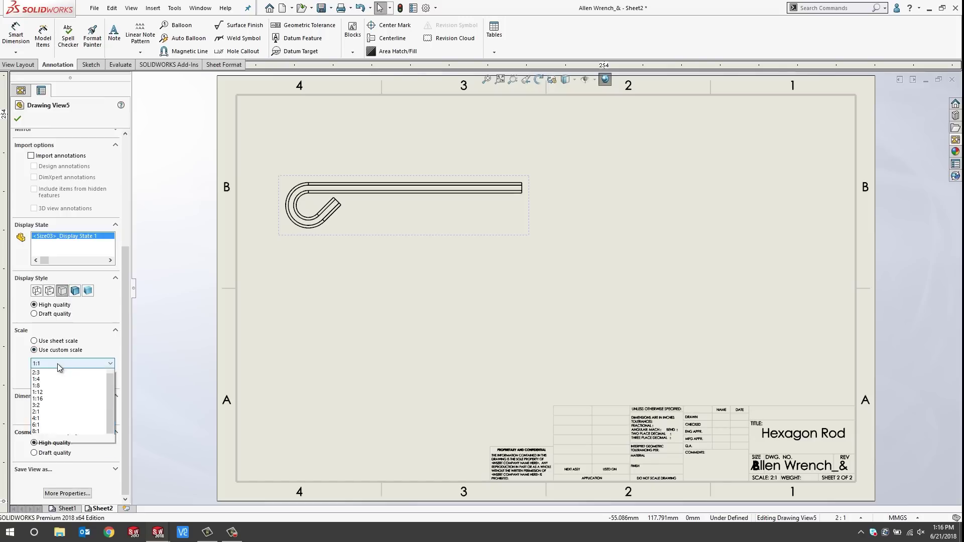
click(65, 379)
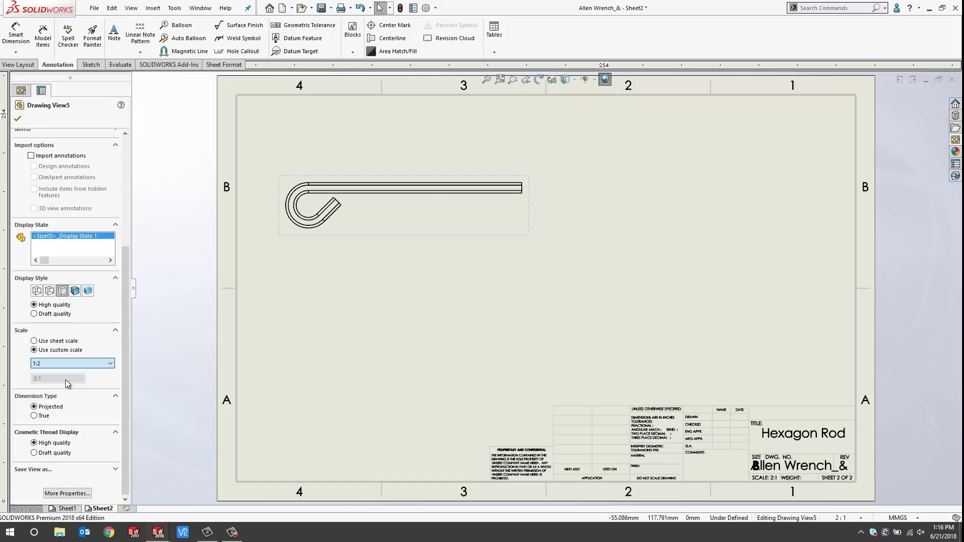
click(350, 298)
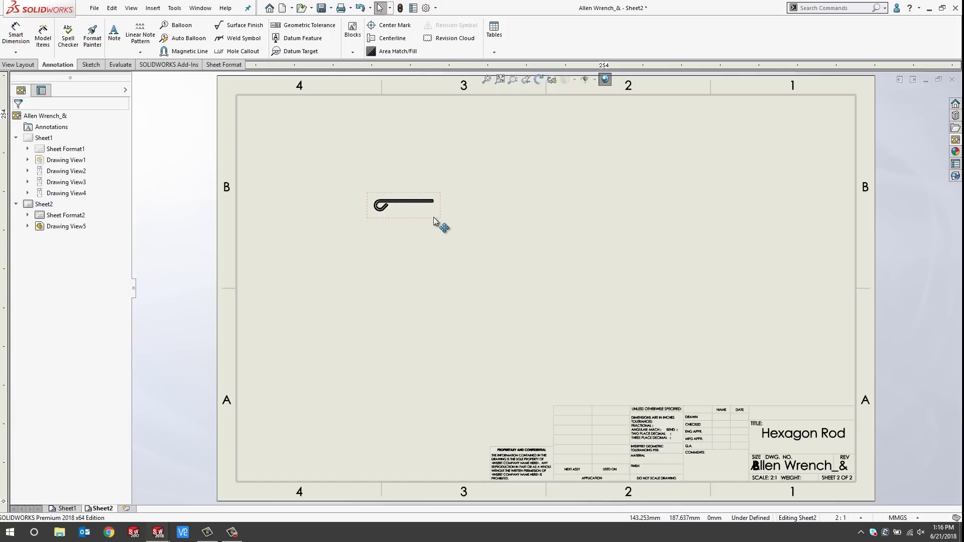
drag(428, 211, 380, 197)
click(380, 197)
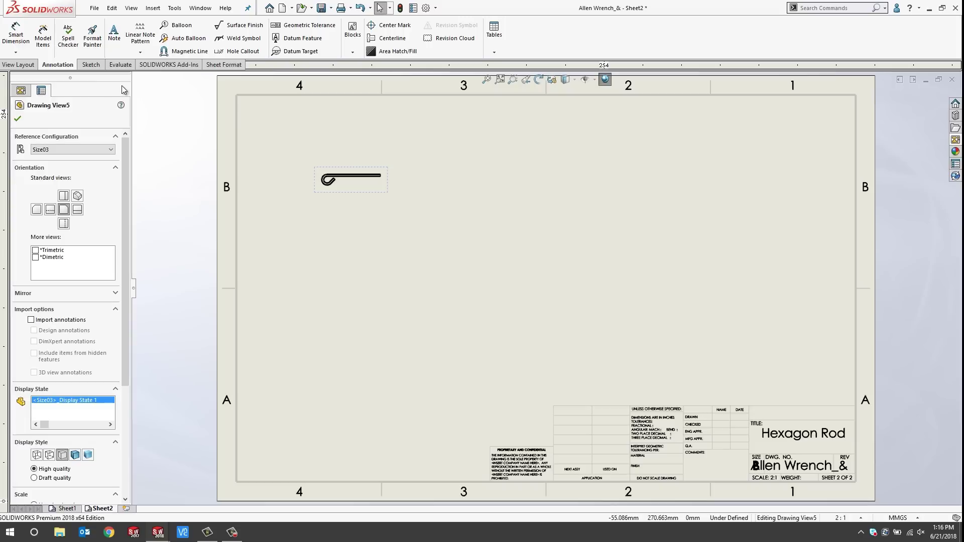
Import model dimensions into the Sheet2 view, then delete Angle, Overlap and Center_Rad, keeping only 70.
click(49, 45)
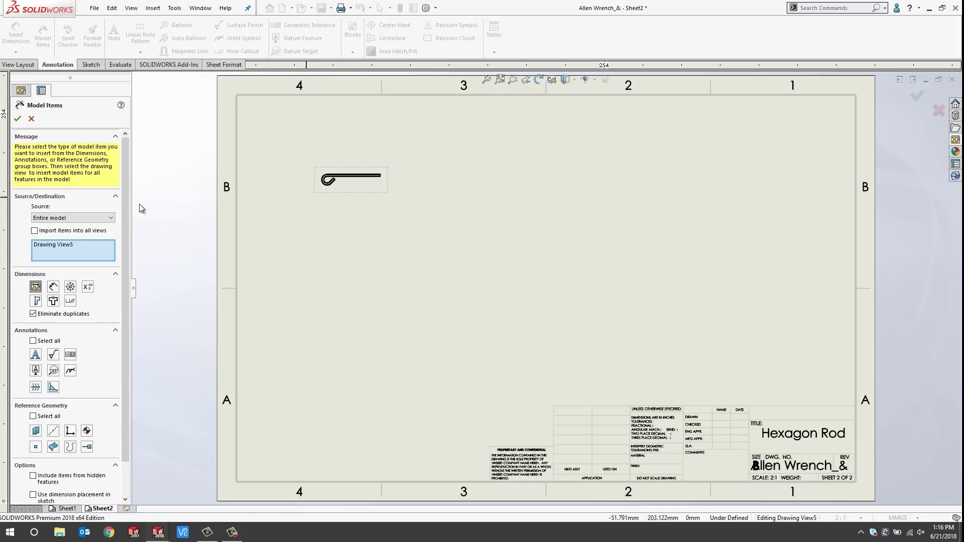
click(18, 118)
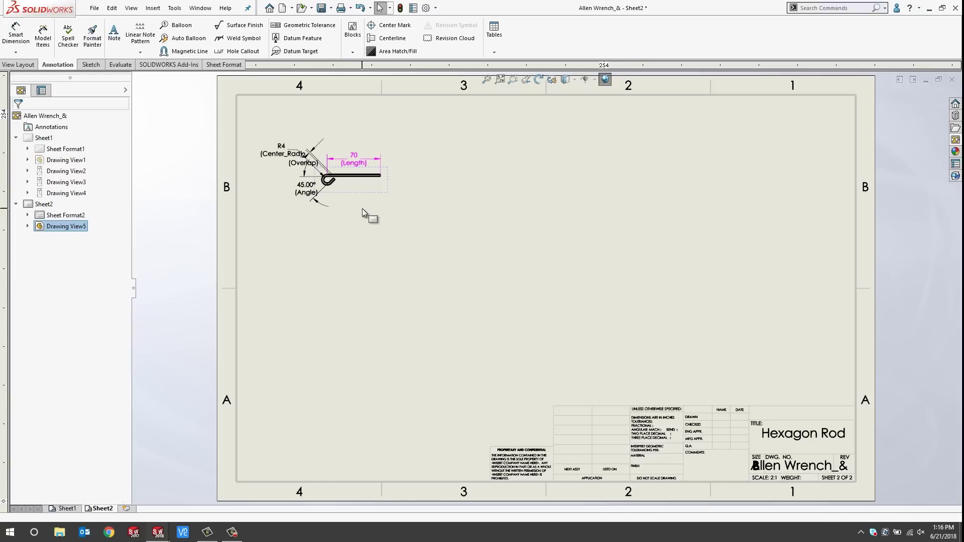
scroll(362, 208, down, 2)
click(312, 191)
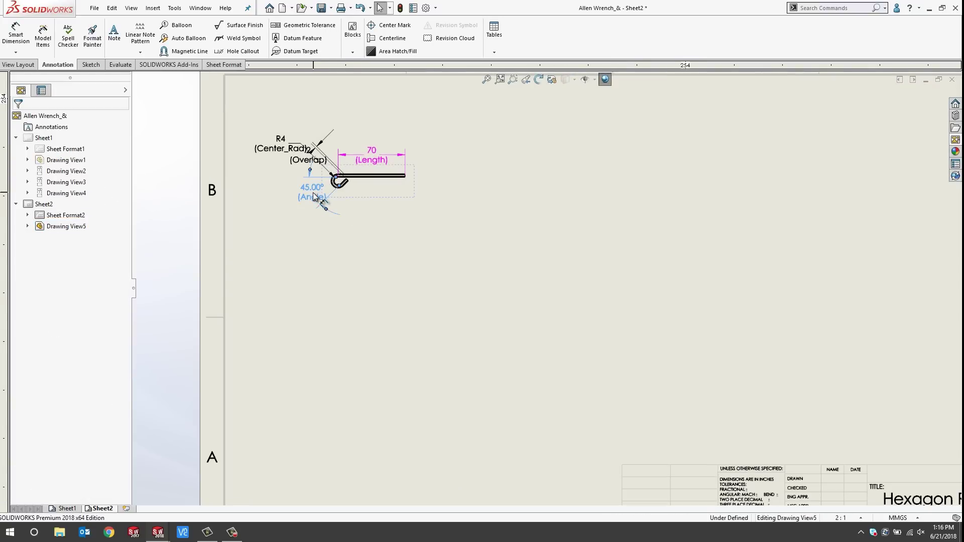
key(Delete)
click(304, 162)
key(Delete)
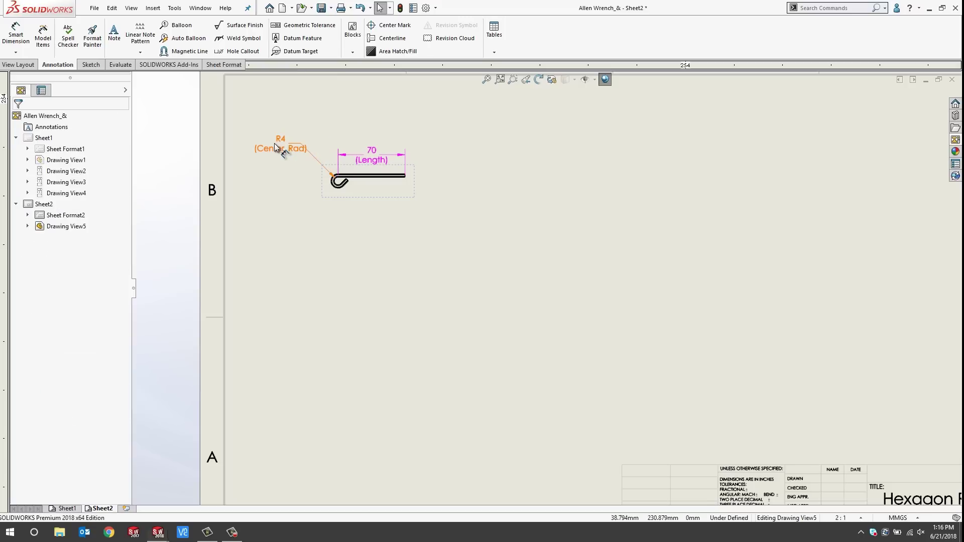
click(274, 146)
key(Delete)
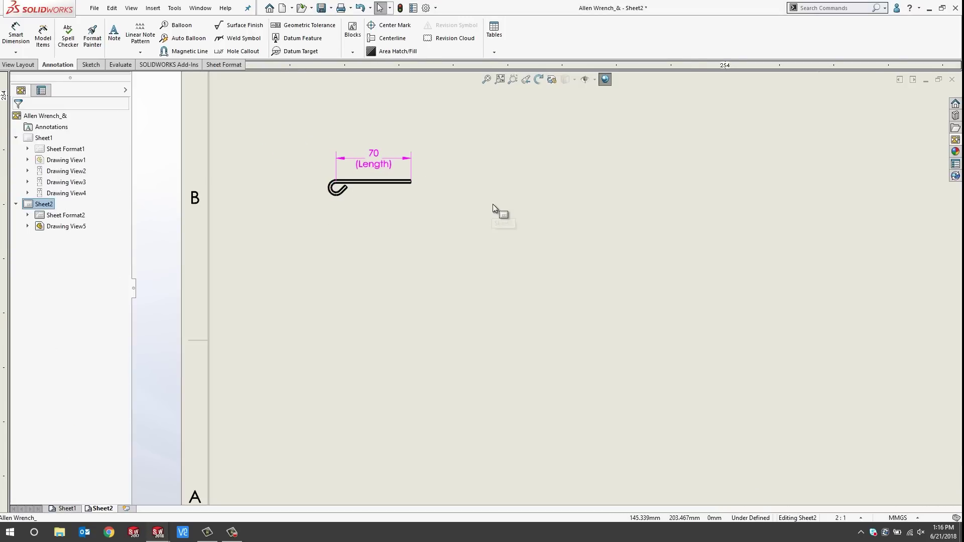
scroll(493, 206, up, 3)
scroll(495, 210, down, 3)
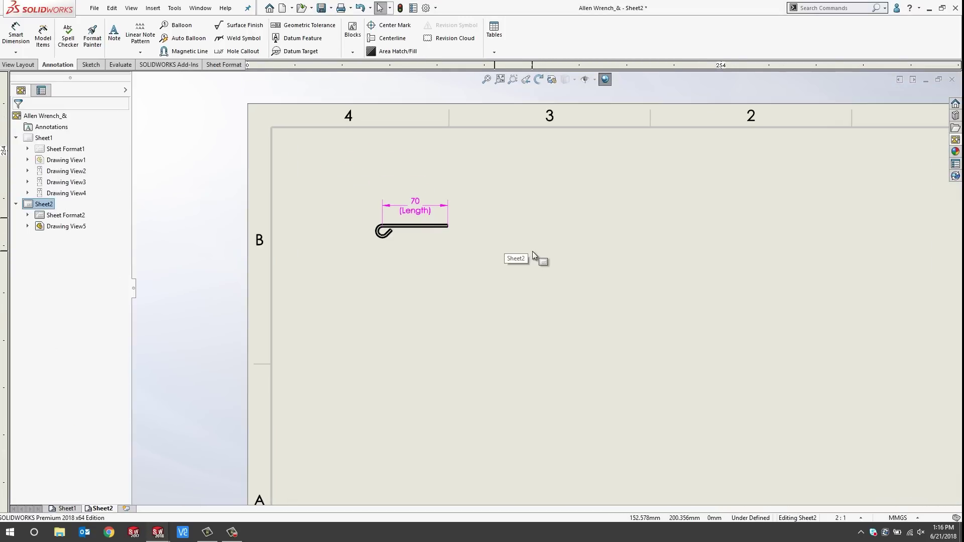
scroll(624, 279, up, 1)
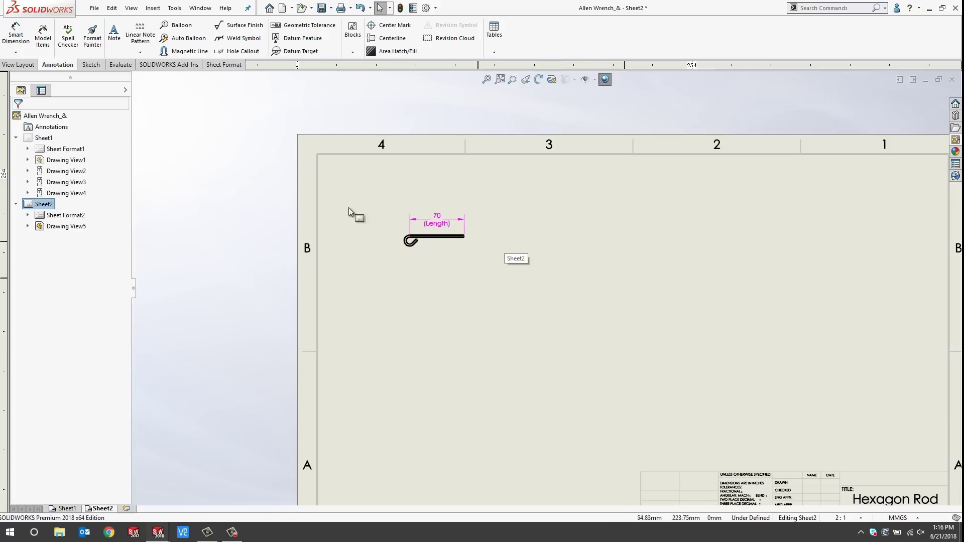
Start a note below the front view, entering and then clearing the text 'Configuration:'.
click(120, 48)
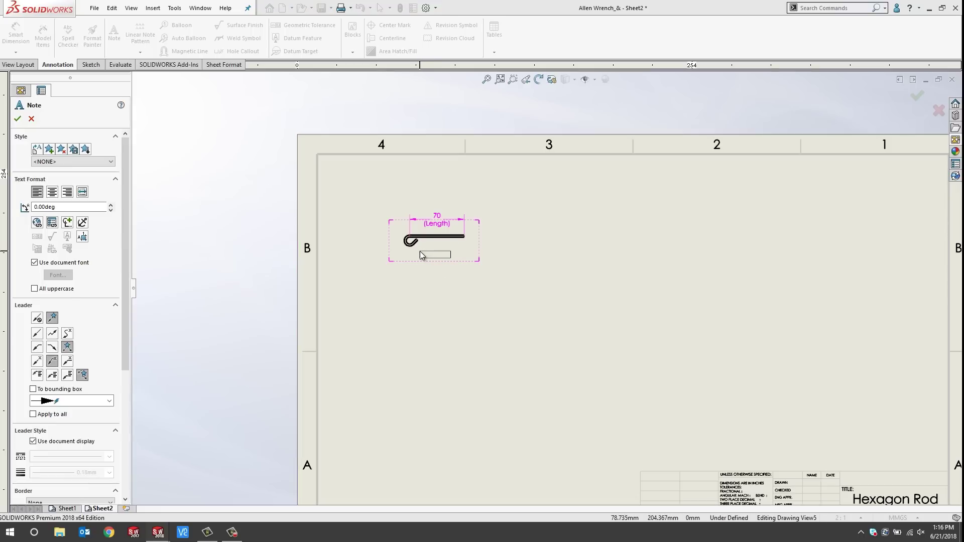
click(420, 251)
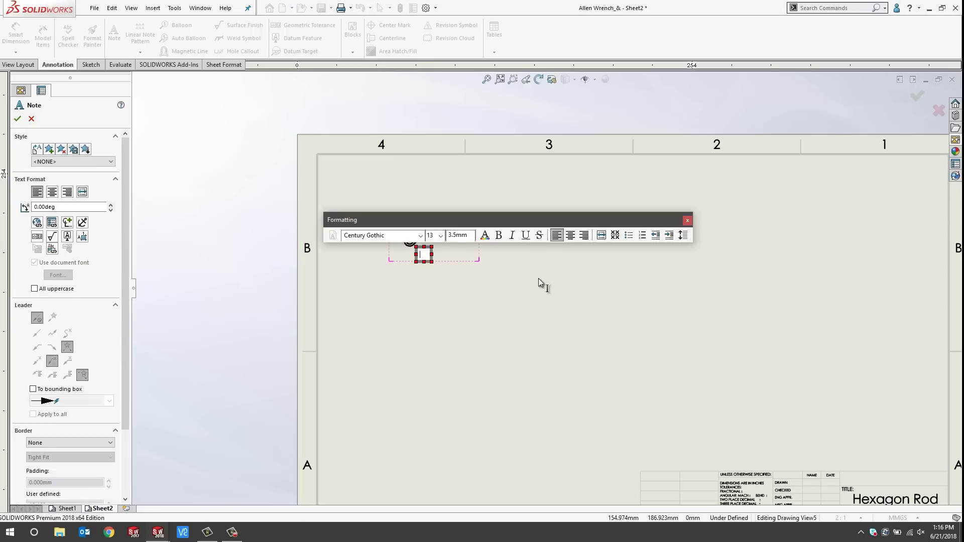
text(Configuration:)
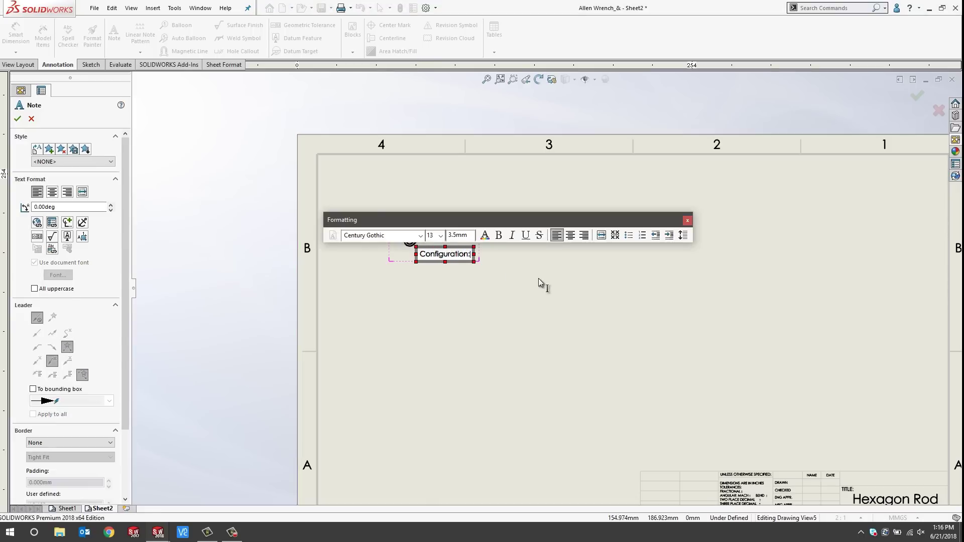
key(Return)
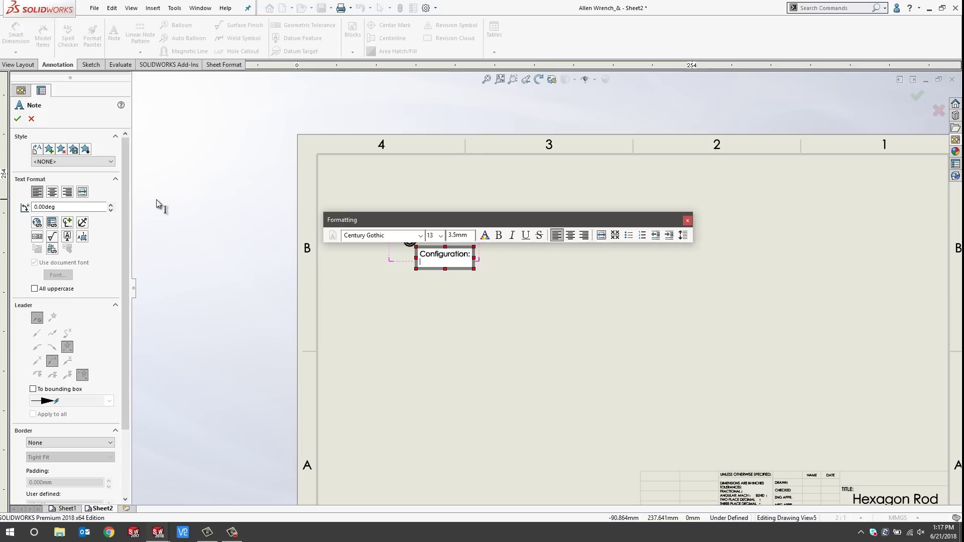
key(BackSpace)
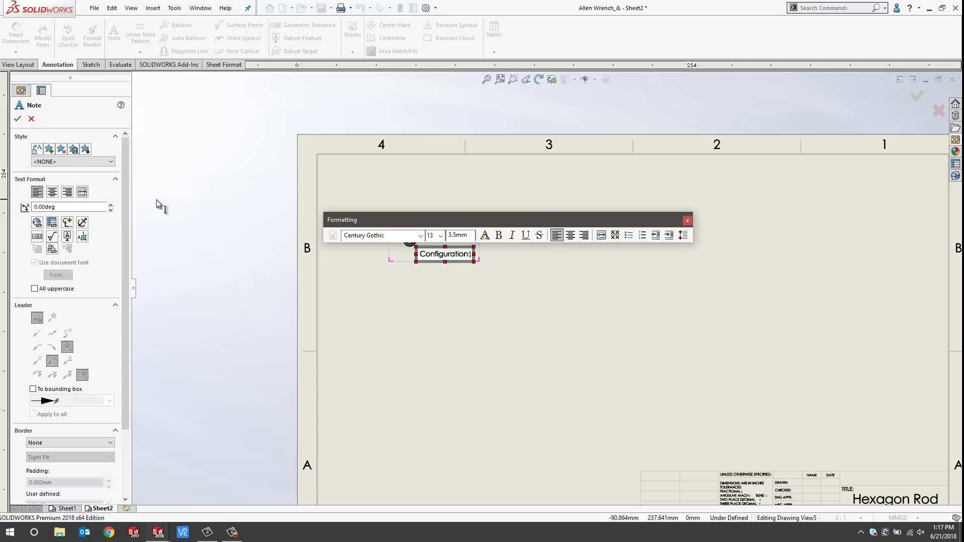
key(ctrl+a)
key(BackSpace)
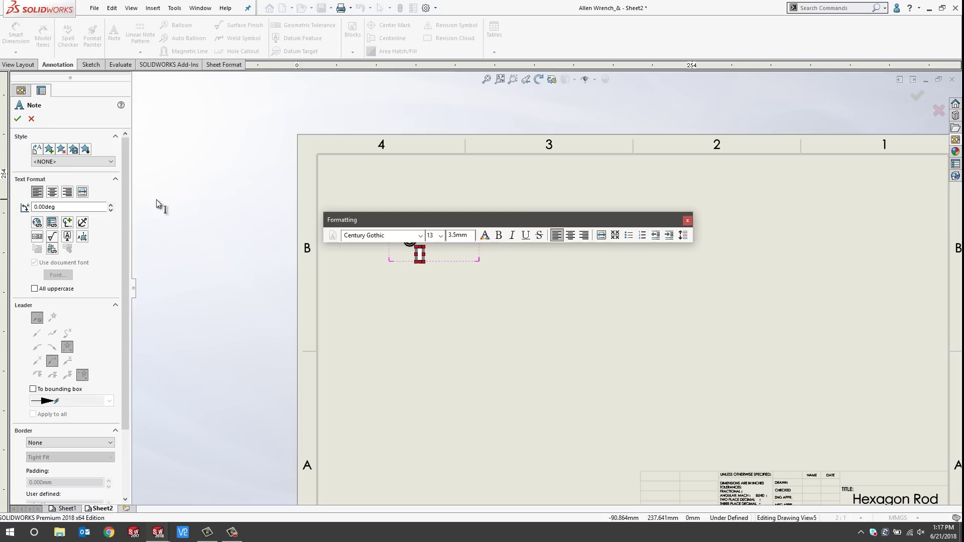
Link the note to the model's SW-Configuration Name property so it reads Size03.
scroll(125, 270, down, 1)
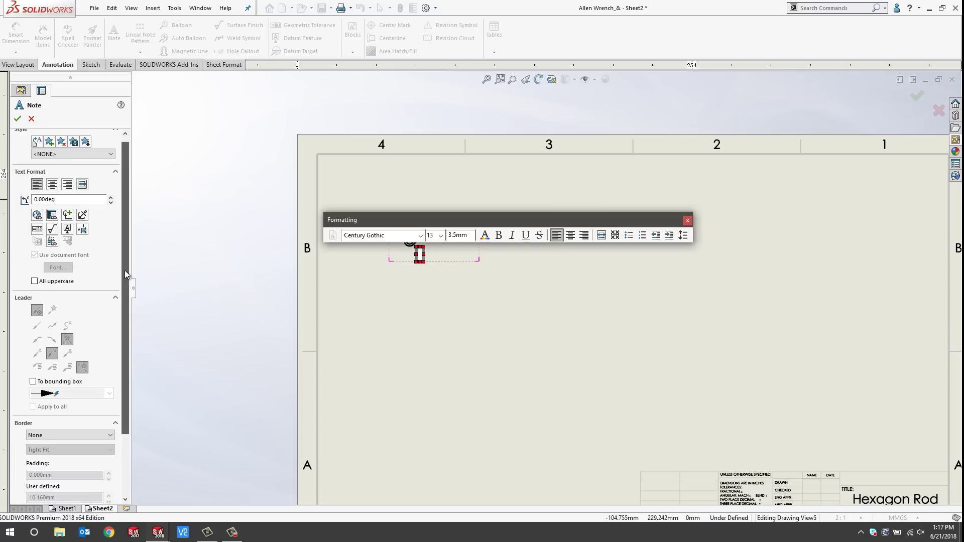
scroll(125, 271, down, 1)
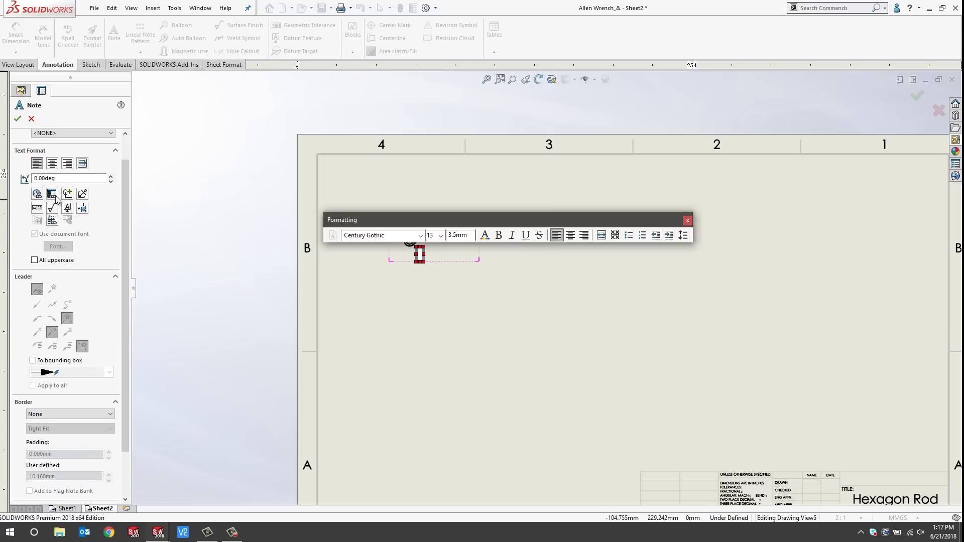
click(53, 194)
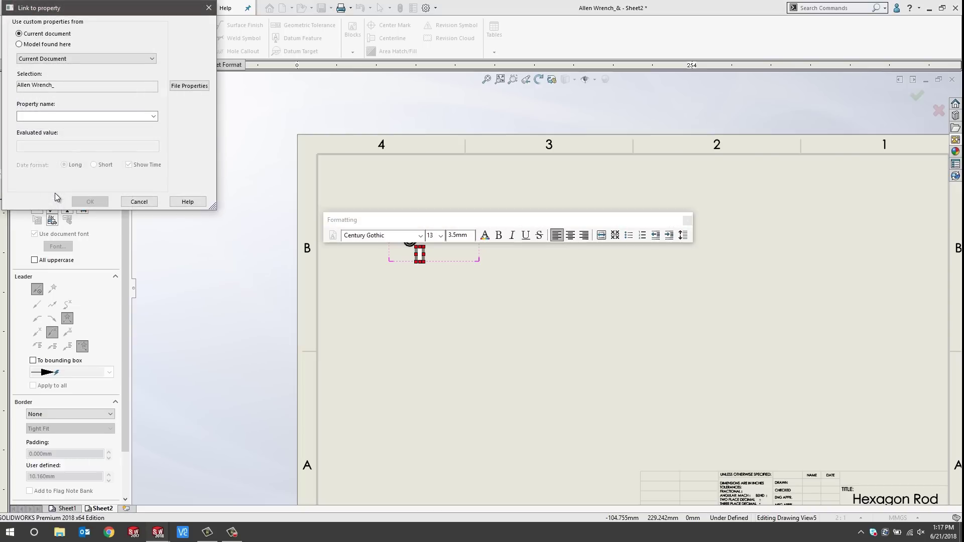
click(58, 44)
click(154, 117)
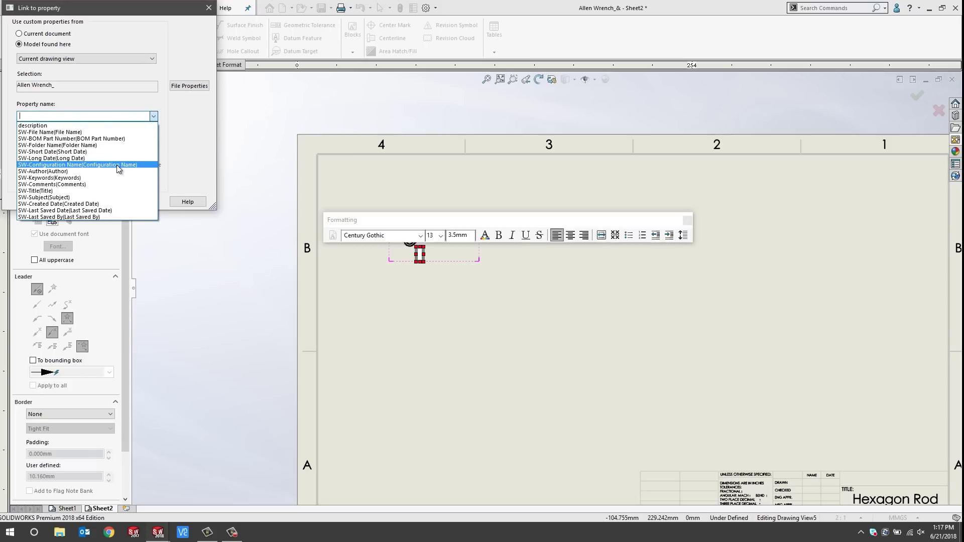
click(117, 164)
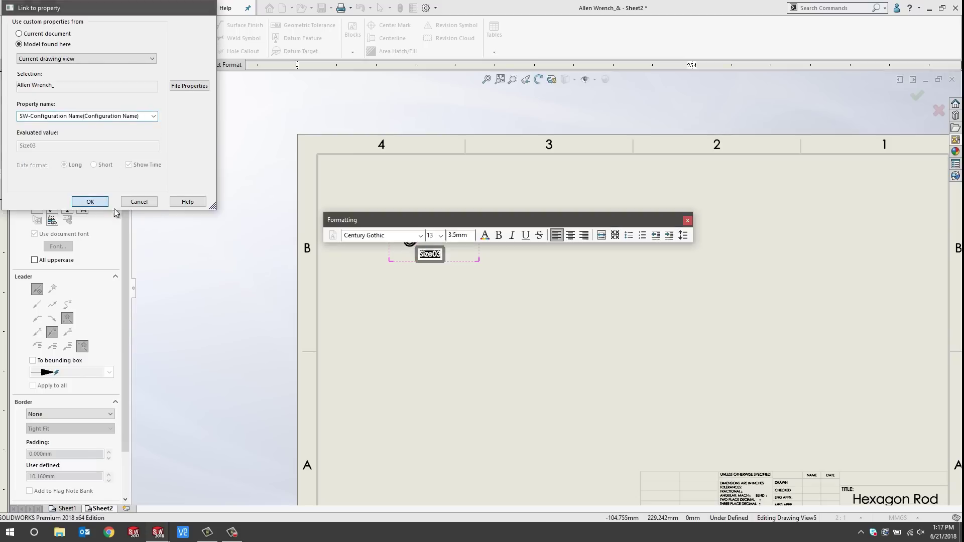
key(Return)
click(336, 265)
Copy the Size03 view with its note and paste a second copy, spacing them vertically.
key(Escape)
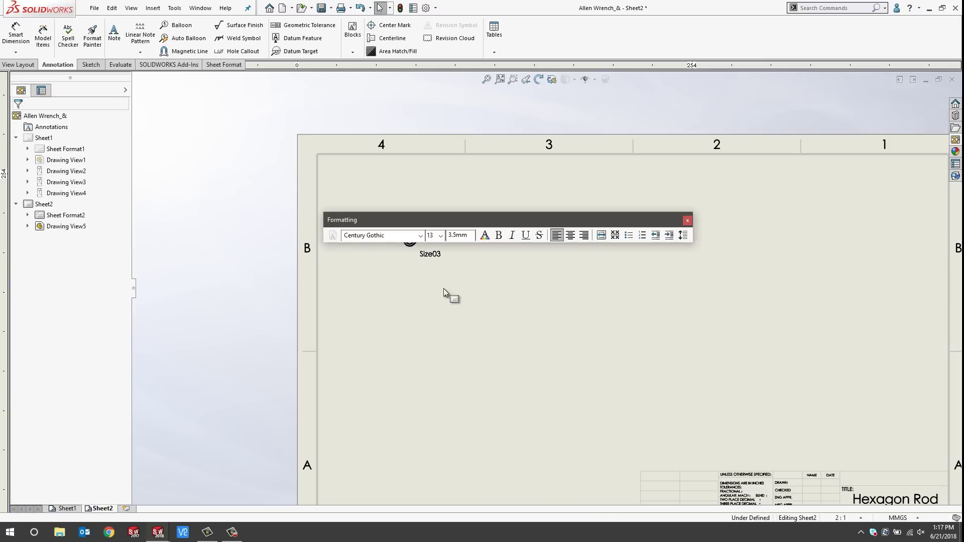
drag(473, 247, 469, 278)
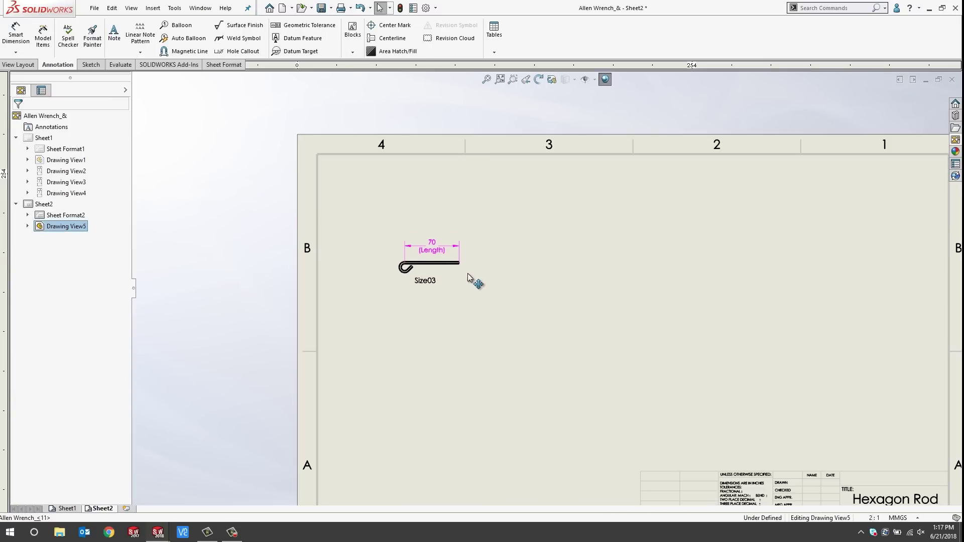
key(ctrl+c)
click(427, 203)
key(ctrl+v)
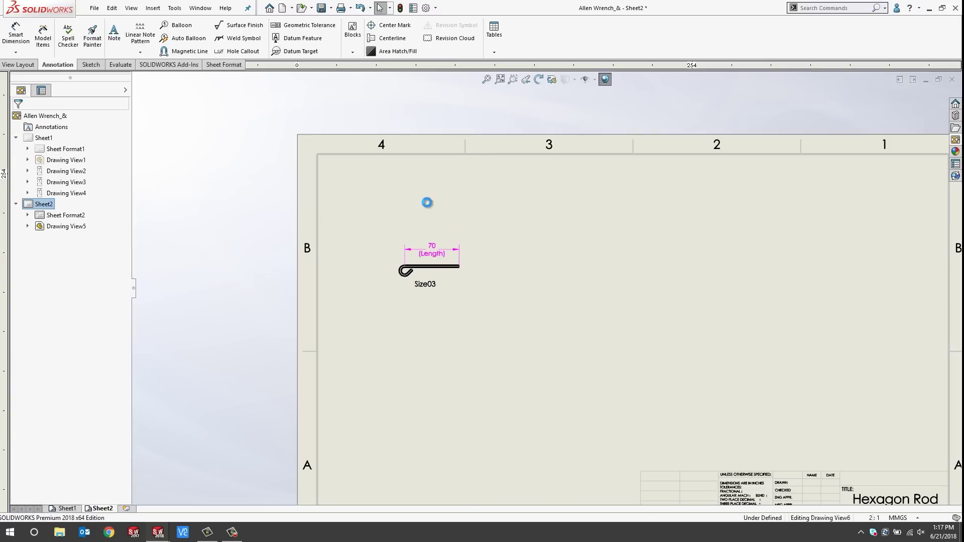
click(462, 208)
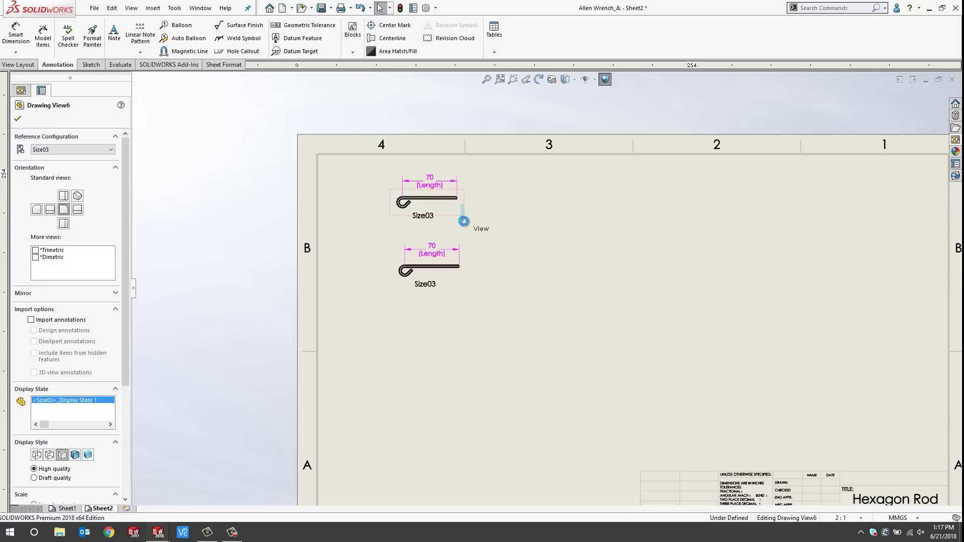
click(514, 297)
scroll(535, 314, up, 2)
scroll(535, 314, down, 1)
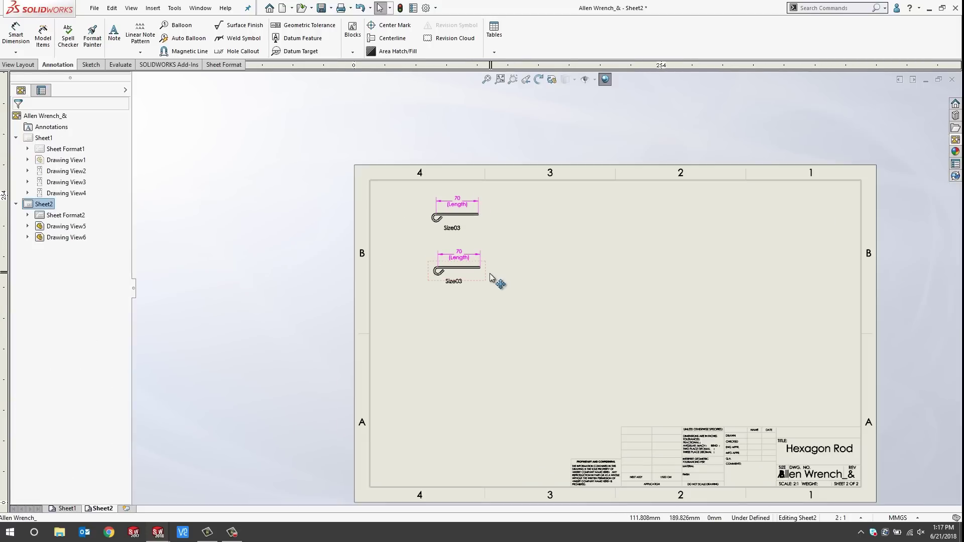
drag(487, 277, 490, 308)
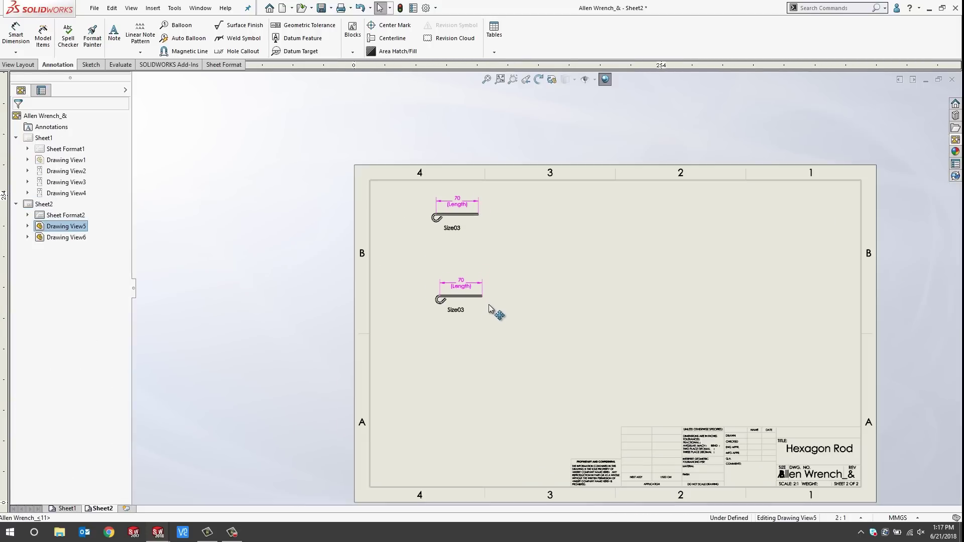
Paste a third copy and arrange the three views in an evenly spaced vertical stack.
drag(483, 227, 487, 255)
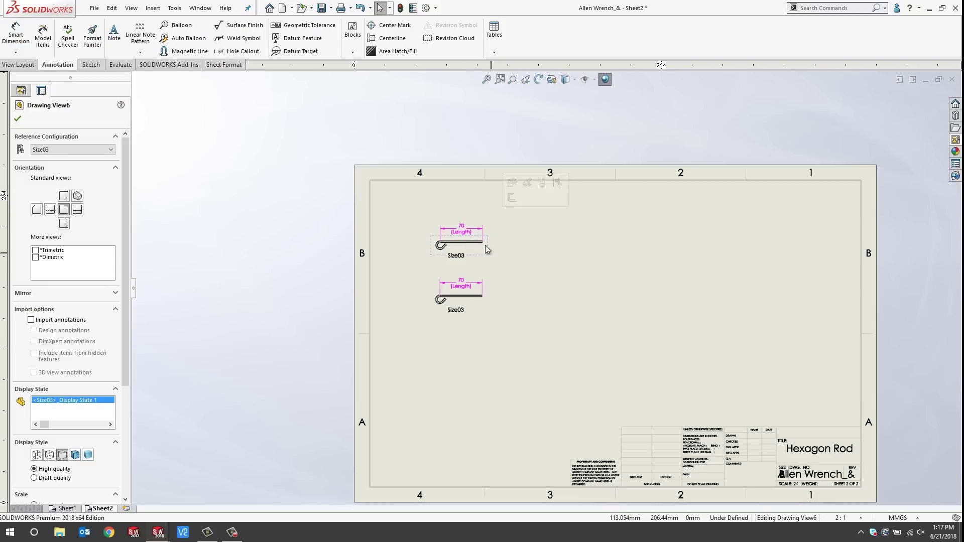
click(439, 196)
key(ctrl+v)
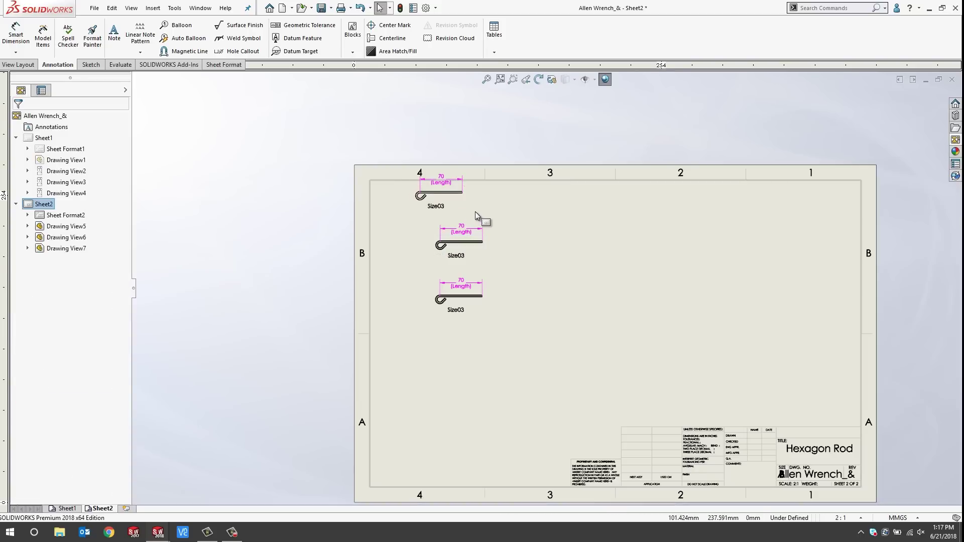
drag(470, 206, 486, 216)
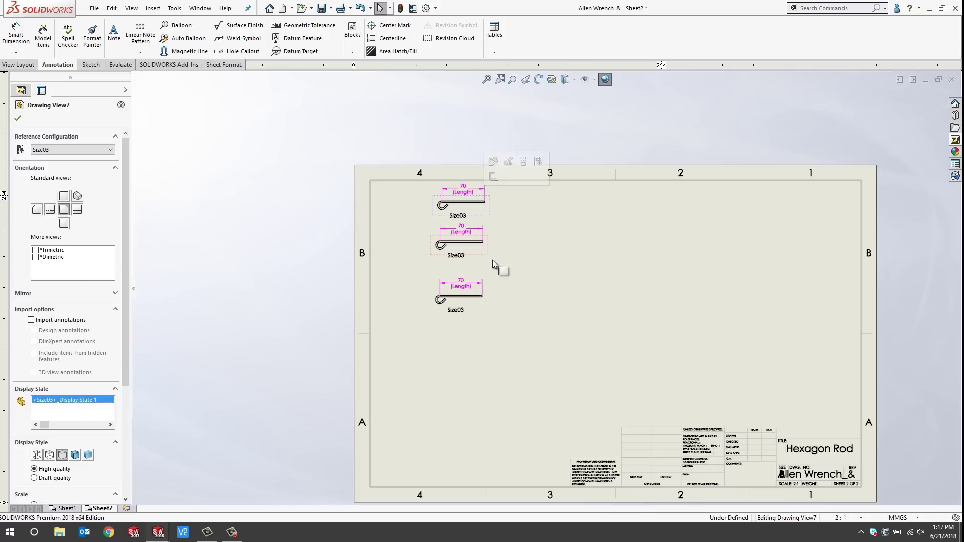
drag(491, 262, 491, 269)
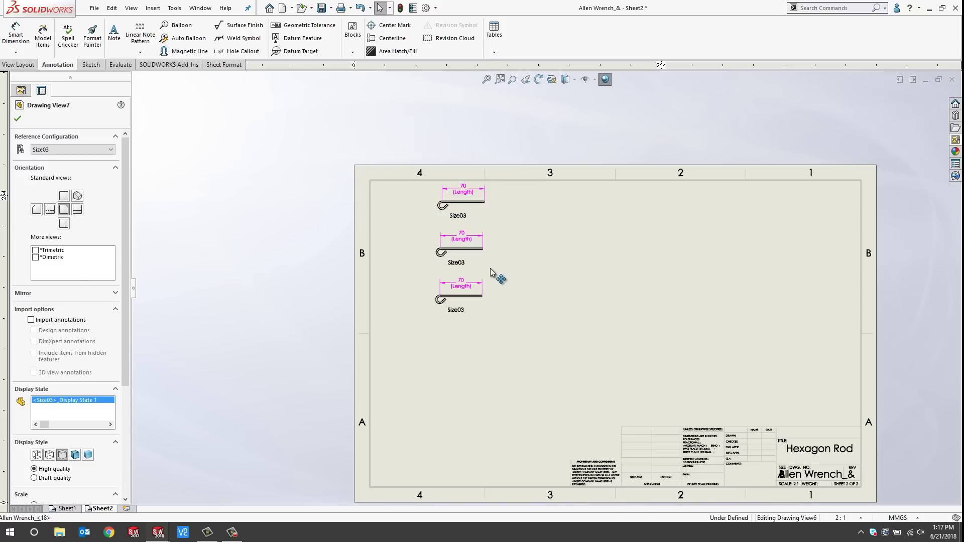
Set the top view's reference configuration to Size01 and the middle view's to Size02.
click(480, 218)
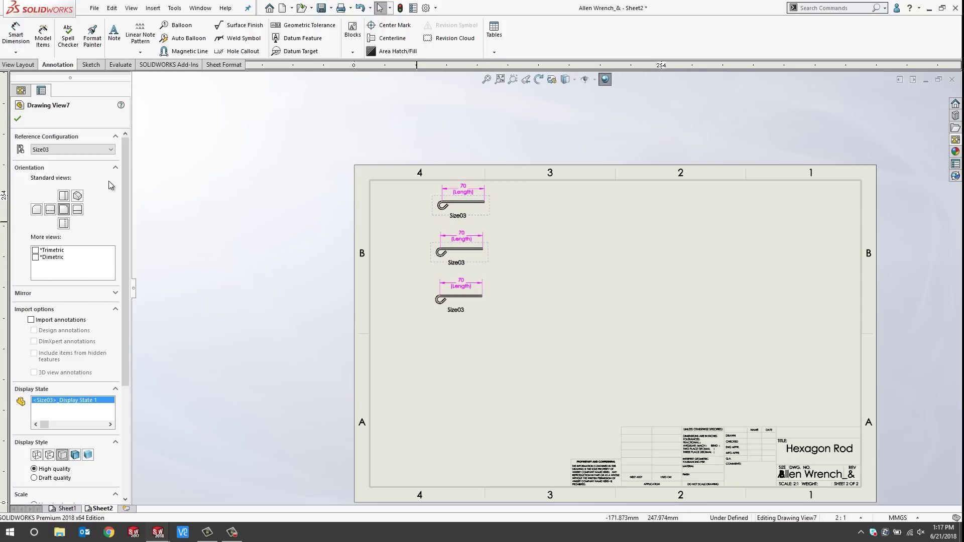
click(77, 150)
scroll(78, 159, up, 2)
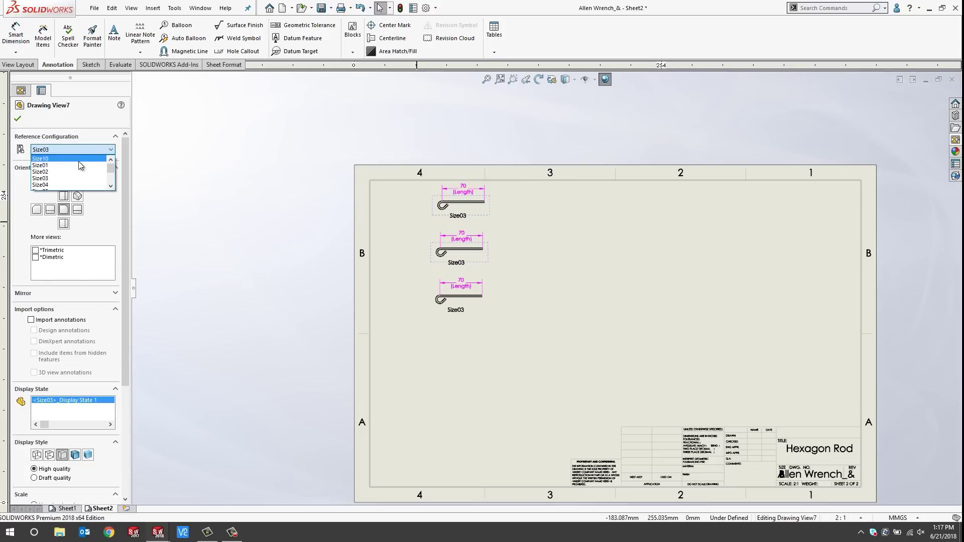
click(74, 159)
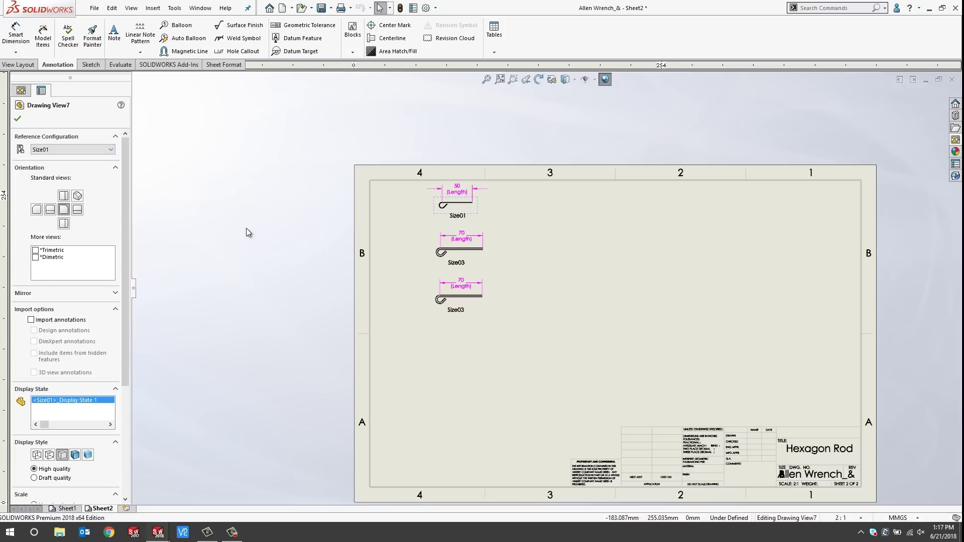
click(471, 259)
click(76, 148)
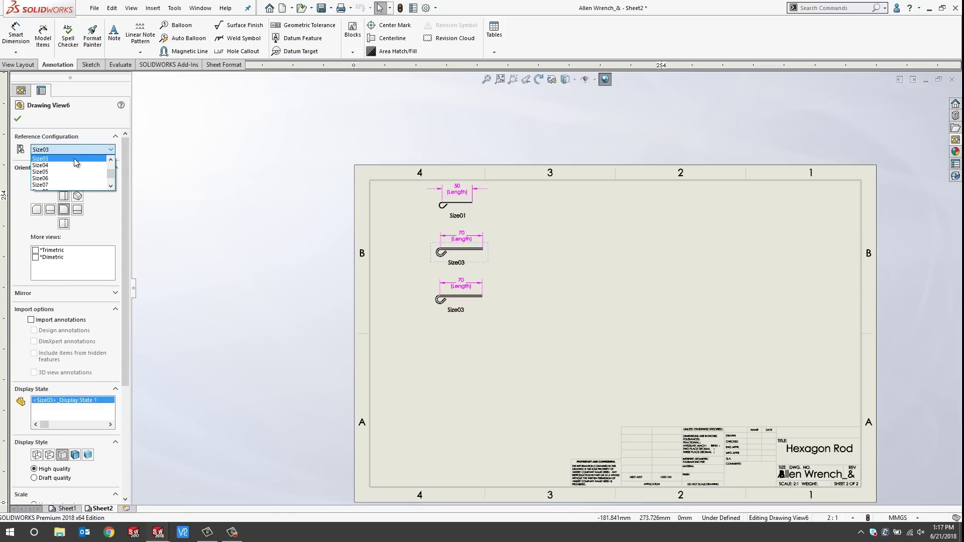
scroll(74, 158, up, 2)
click(70, 165)
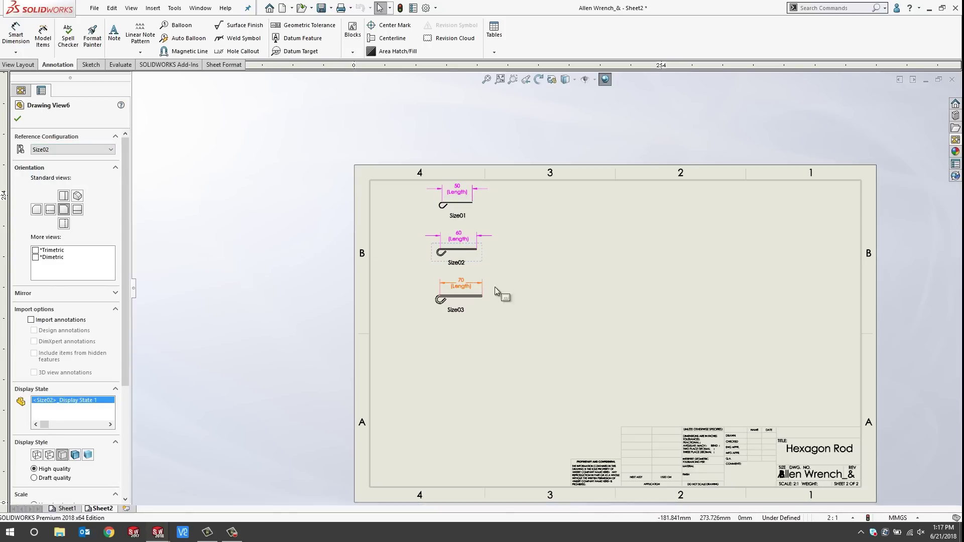
click(562, 296)
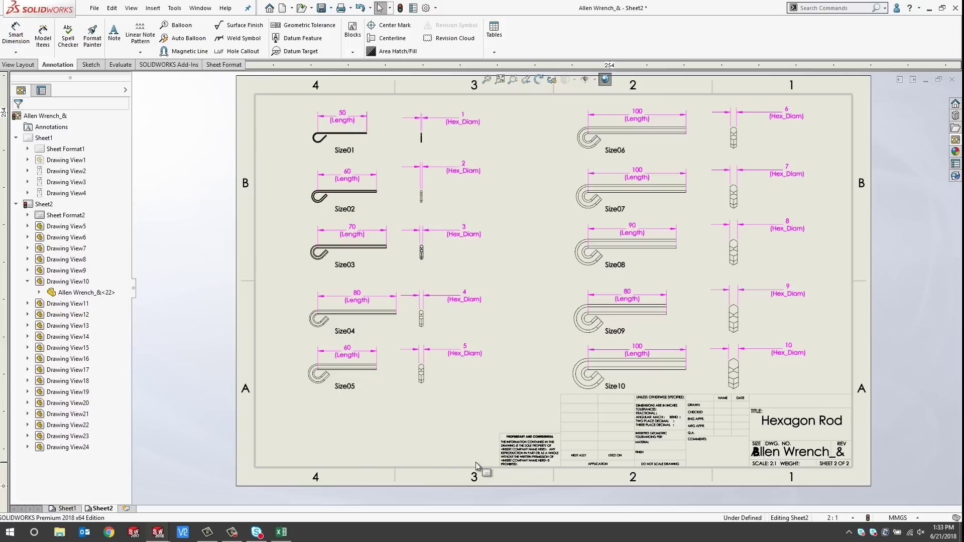
Return to Sheet1 and select the 70 Length dimension to edit it.
click(58, 508)
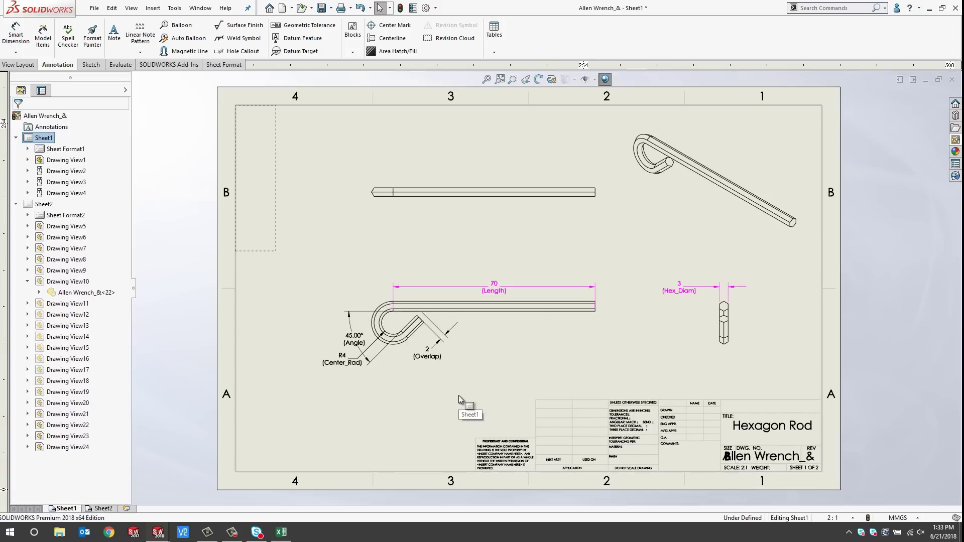
click(494, 288)
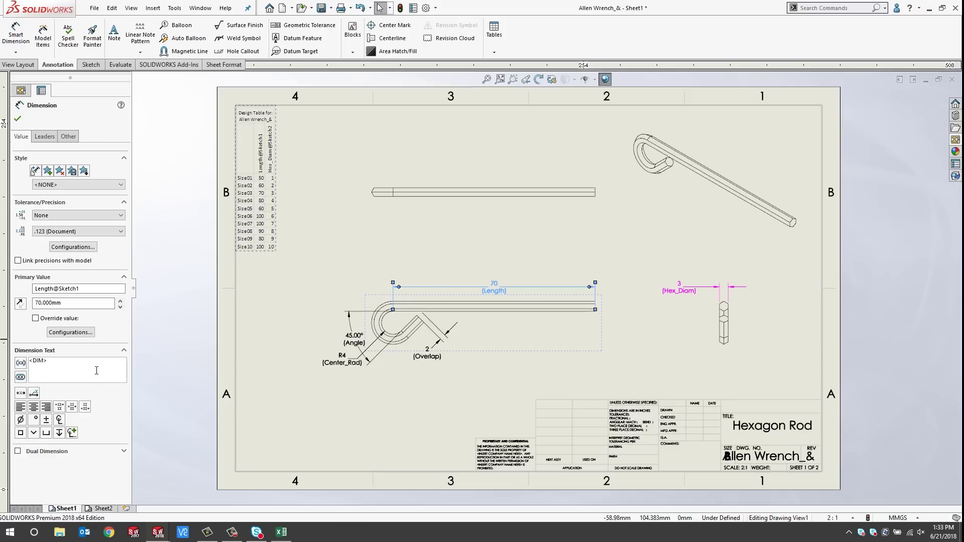
Replace the length dimension's value with the text 'Length', accepting the override warning.
double_click(38, 360)
key(Delete)
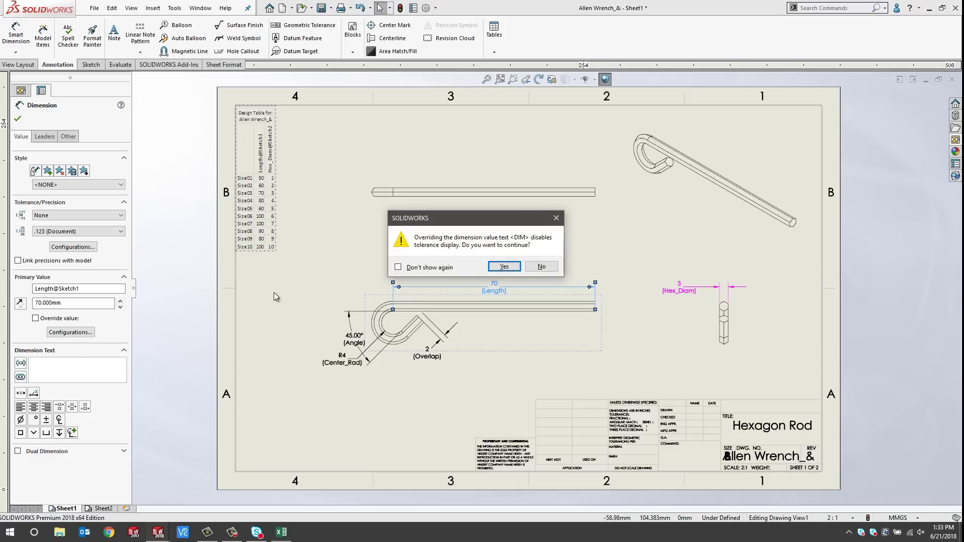
click(500, 267)
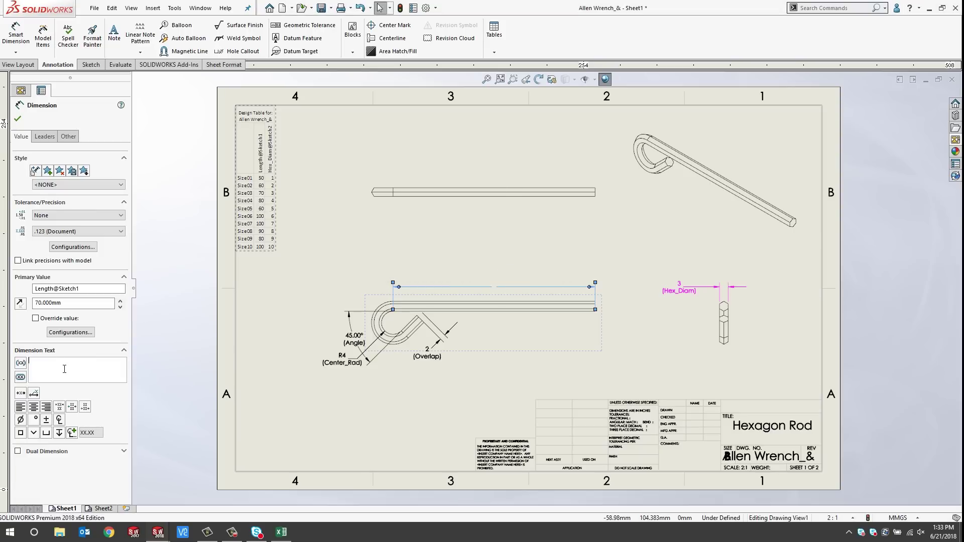
text(Length)
Replace the hex diameter dimension's value with the text 'Hex_Diam', accepting the override.
click(686, 292)
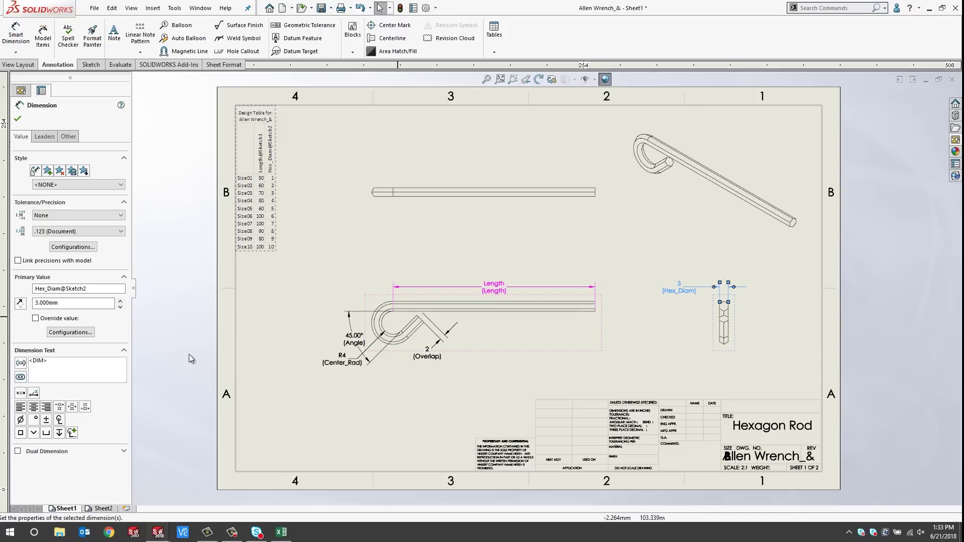
click(73, 351)
click(50, 350)
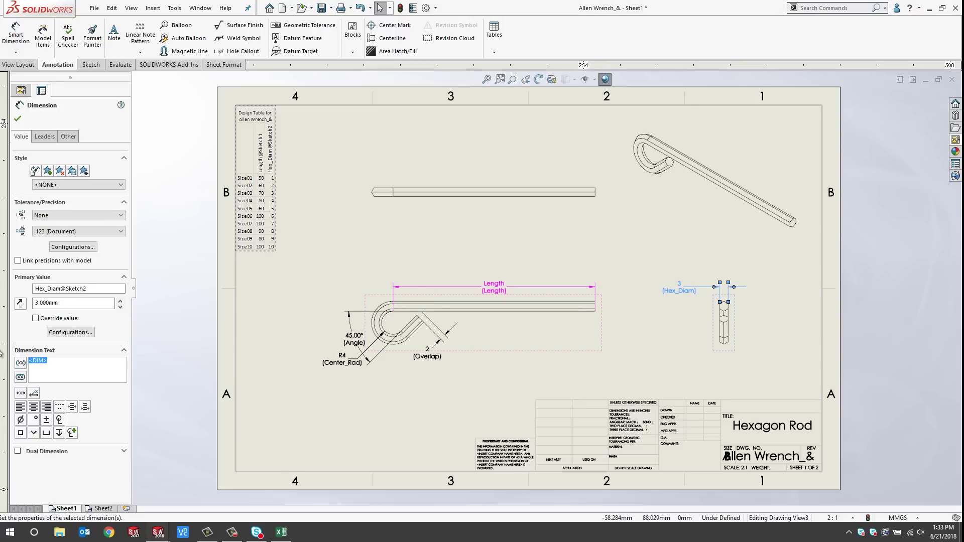
text(H)
key(Return)
text(ex_Diam)
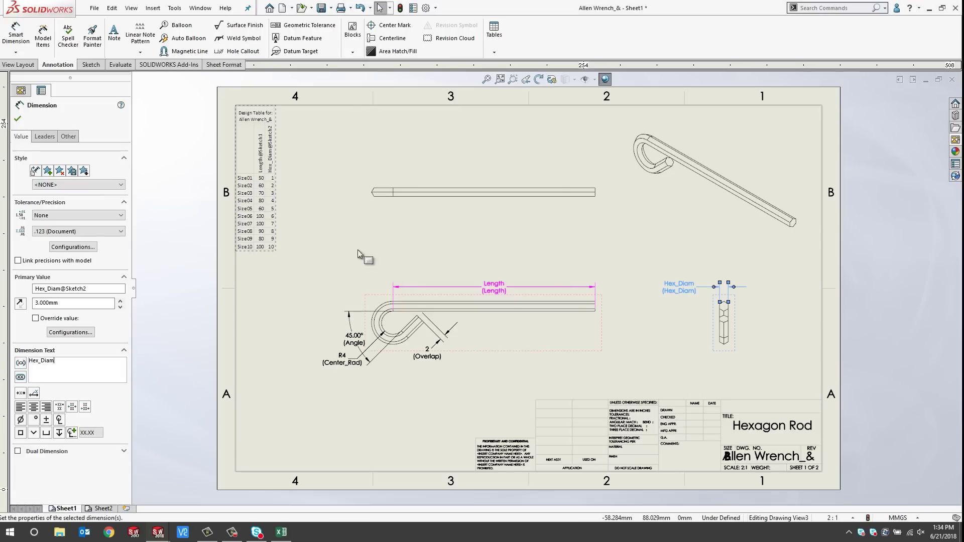
click(655, 312)
Turn off View Dimension Names so only Length and Hex_Diam show, then rebuild the drawing.
click(595, 80)
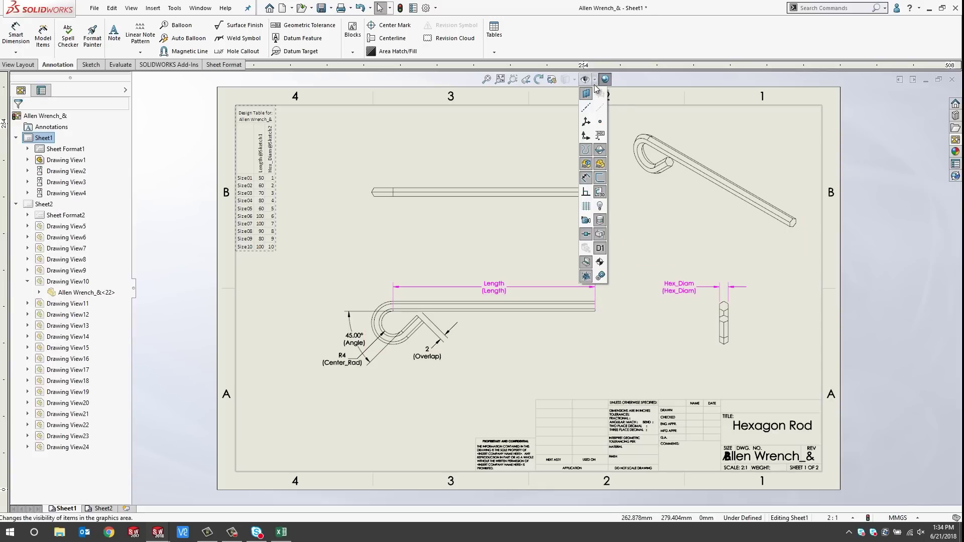
click(602, 249)
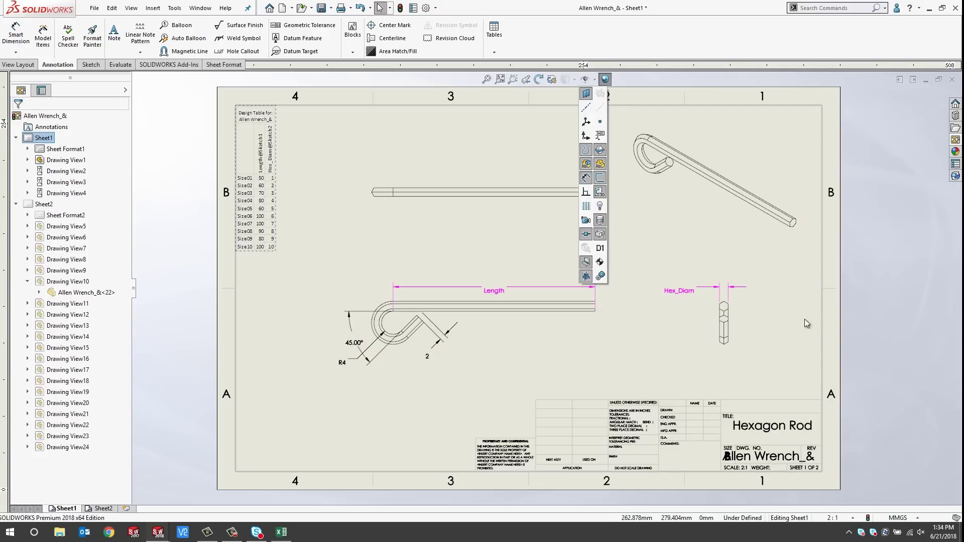
click(838, 339)
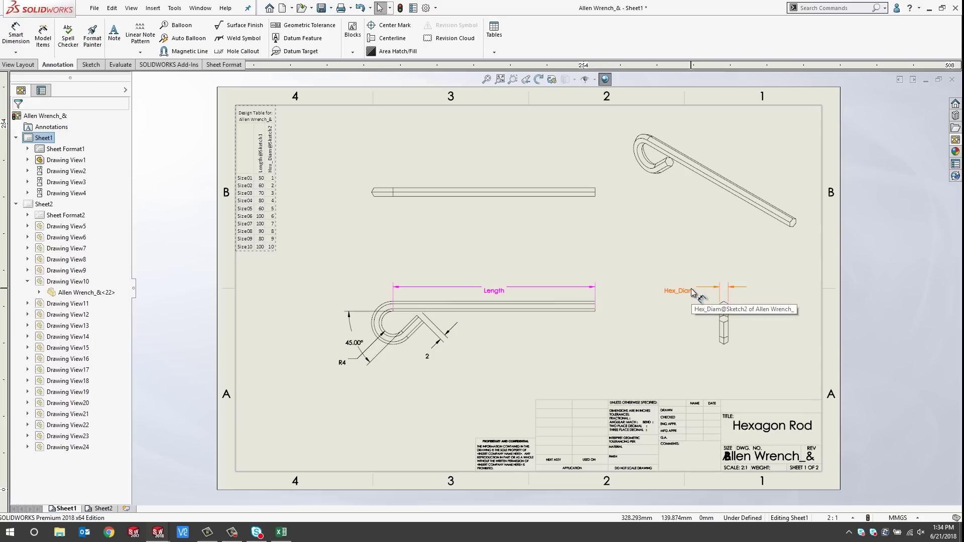
key(ctrl+b)
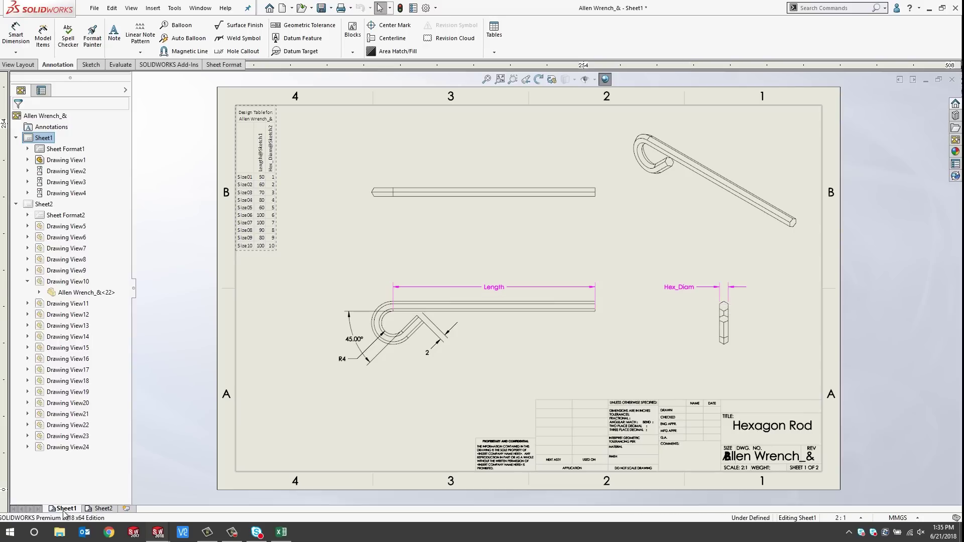